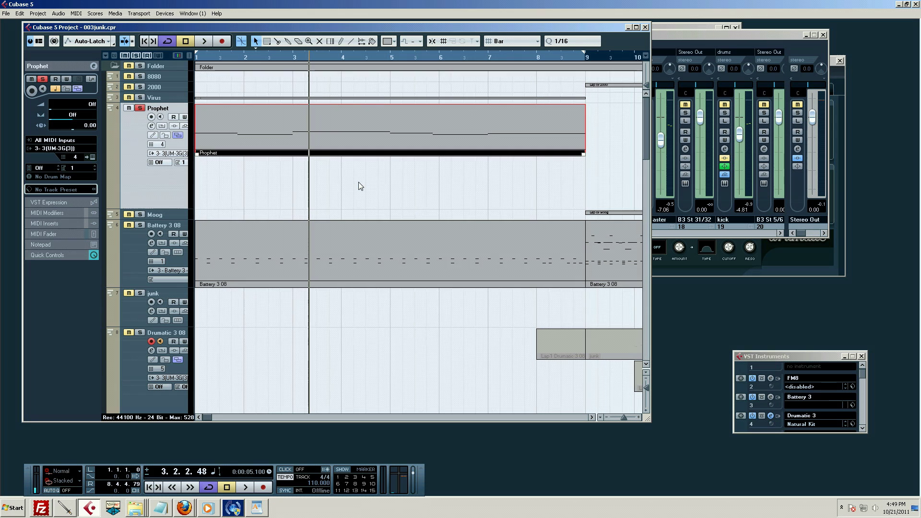
# Zoom the ruler out so bars 1–43 are visible, then deselect the Prophet part.
pyautogui.rightClick(388, 58)
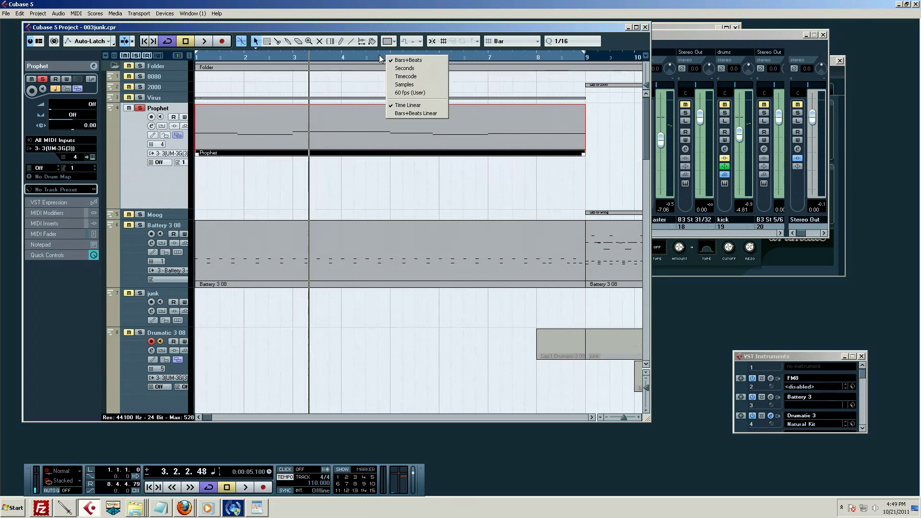
pyautogui.click(377, 58)
pyautogui.moveTo(413, 58); pyautogui.dragTo(372, 19)
pyautogui.scroll(-3, 448, 235)
pyautogui.scroll(3, 447, 222)
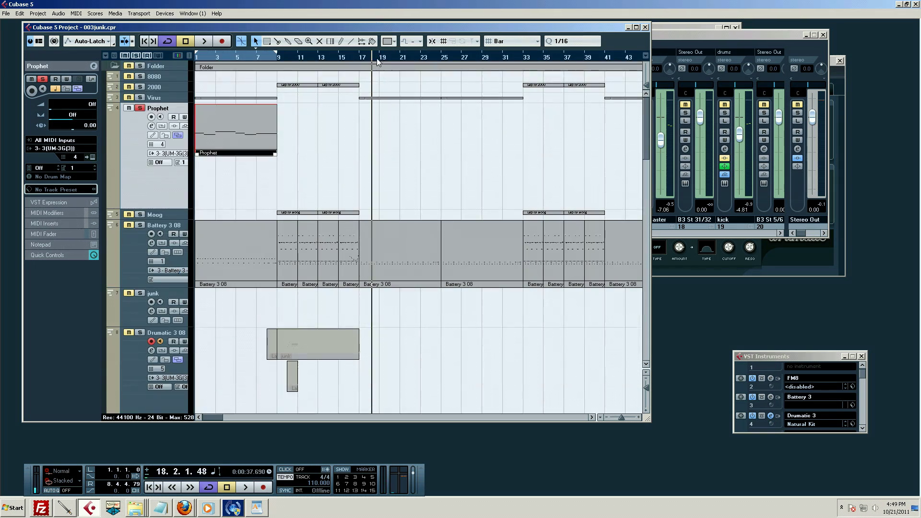
pyautogui.click(407, 59)
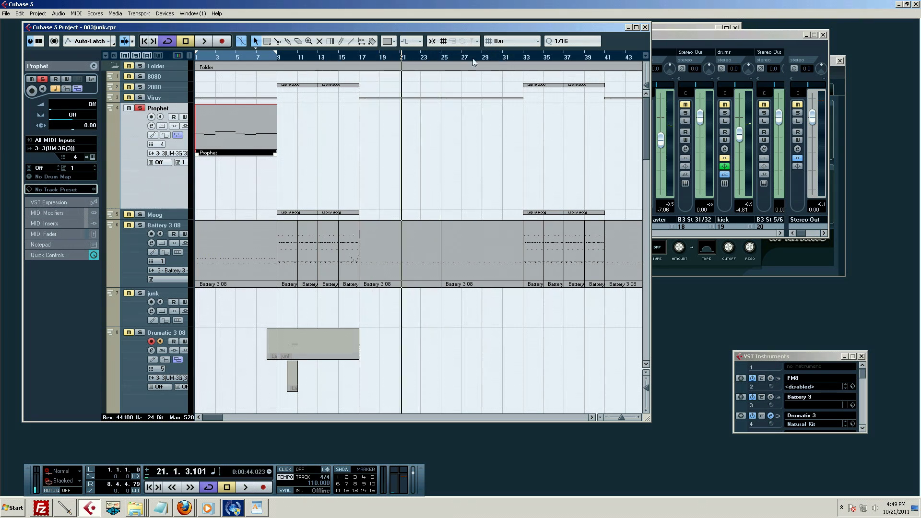
pyautogui.click(412, 143)
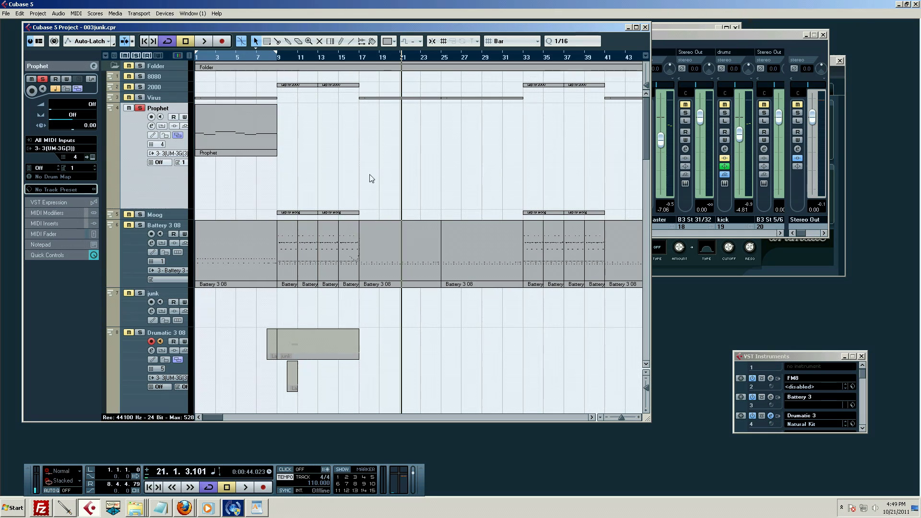
pyautogui.moveTo(475, 267); pyautogui.dragTo(592, 144)
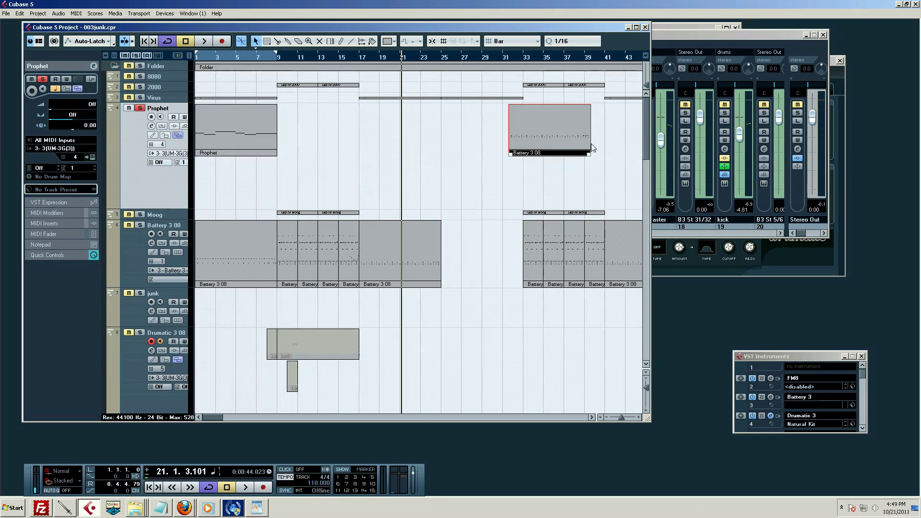
pyautogui.hotkey('ctrl', 'z')
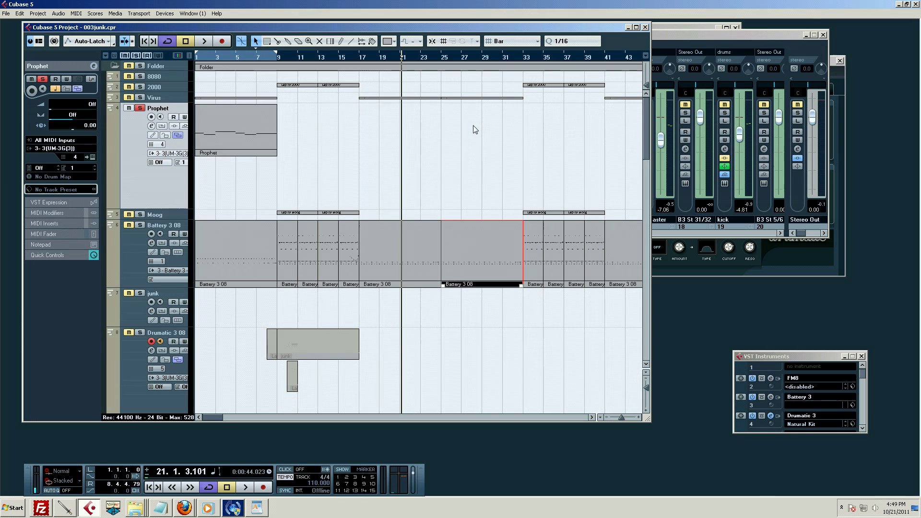
pyautogui.click(408, 142)
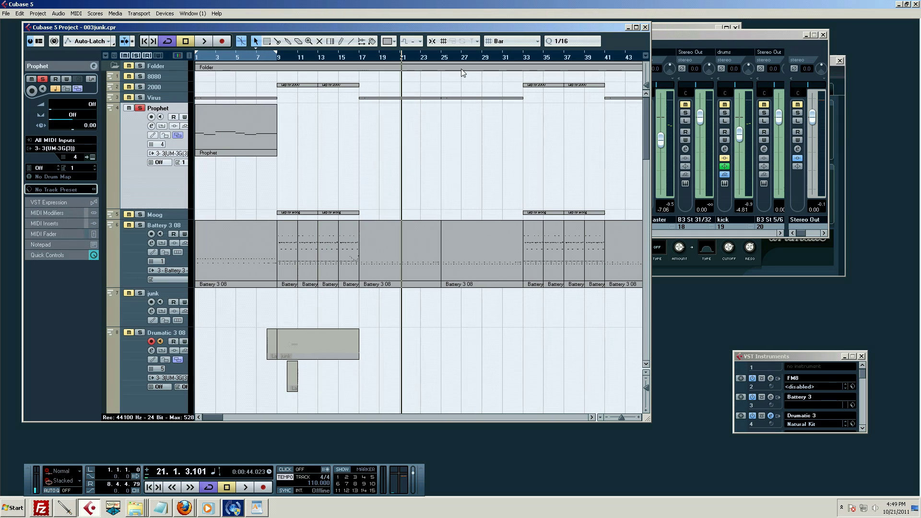
pyautogui.moveTo(398, 140); pyautogui.dragTo(510, 150)
pyautogui.moveTo(442, 139); pyautogui.dragTo(316, 142)
pyautogui.scroll(-2, 445, 184)
pyautogui.scroll(2, 444, 184)
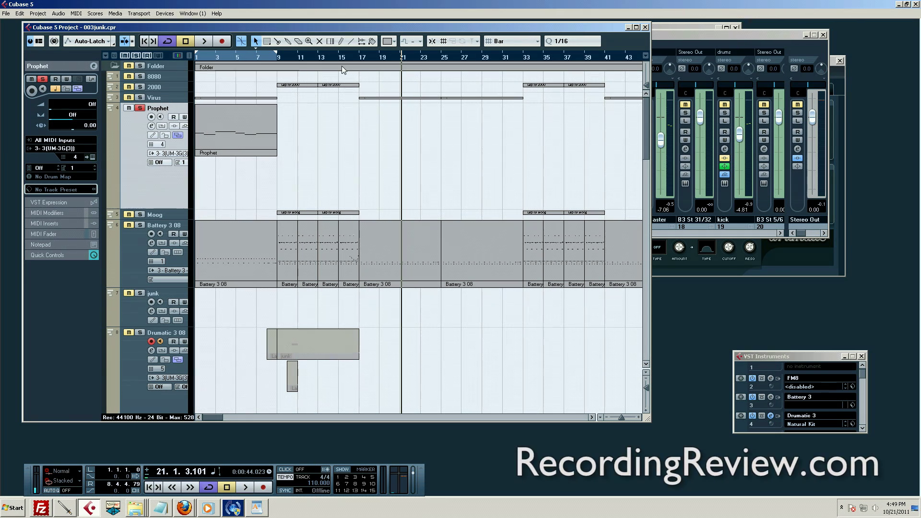
pyautogui.moveTo(390, 124); pyautogui.dragTo(484, 180)
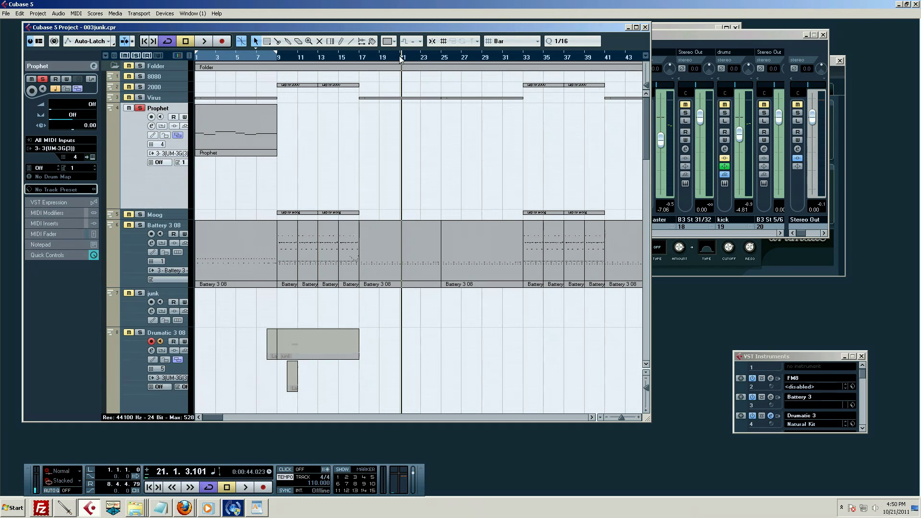
pyautogui.moveTo(413, 57); pyautogui.dragTo(414, 59)
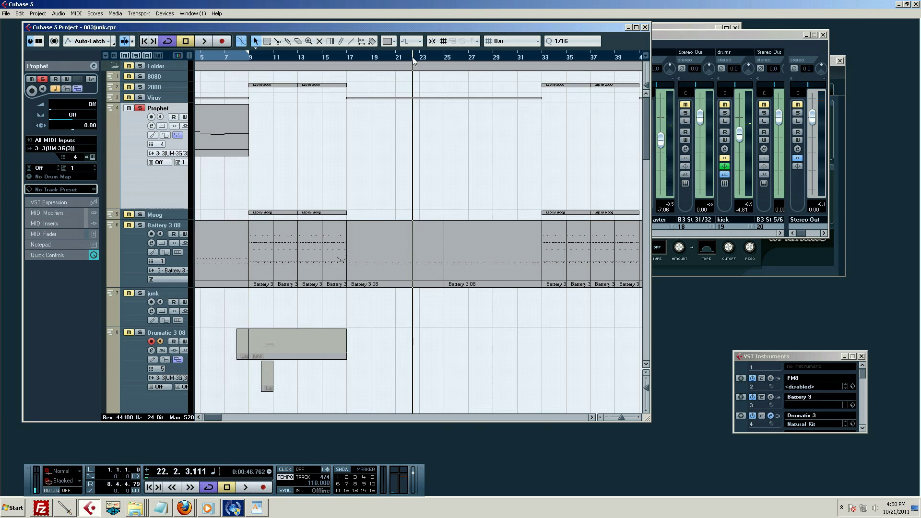
pyautogui.click(580, 66)
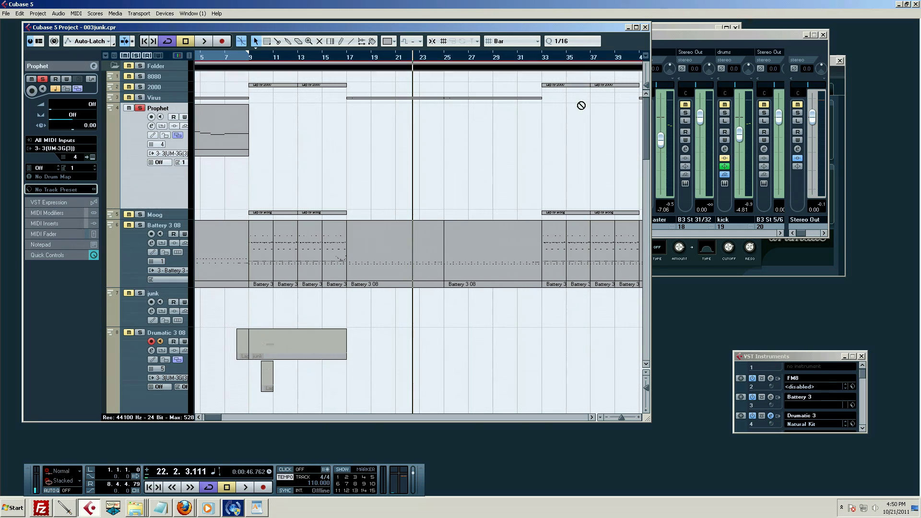
pyautogui.click(482, 75)
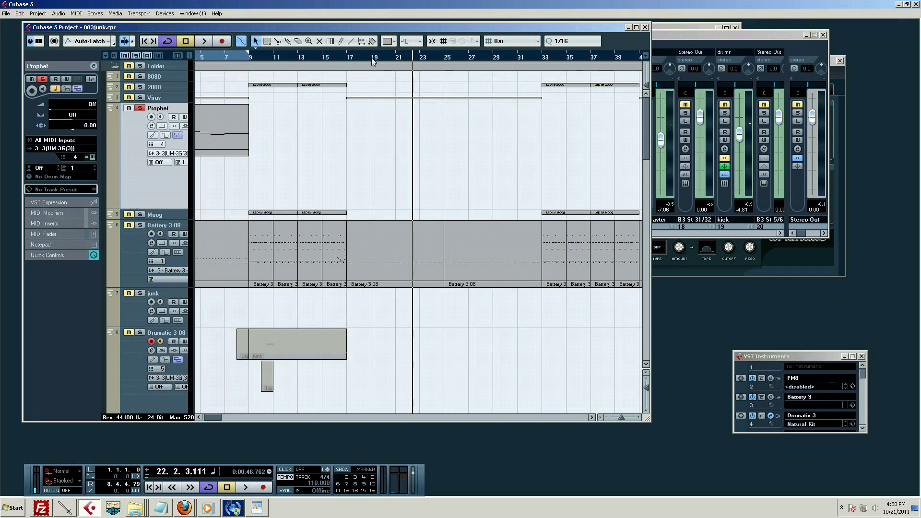
pyautogui.moveTo(375, 58); pyautogui.dragTo(272, 58)
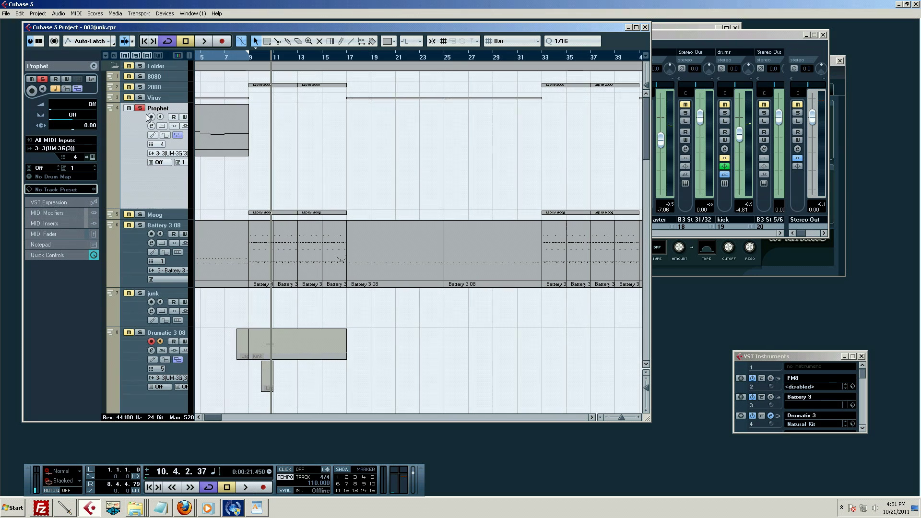
# Drag the Virus track taller so its Lap2 Virus parts show.
pyautogui.click(168, 99)
pyautogui.moveTo(168, 102); pyautogui.dragTo(168, 236)
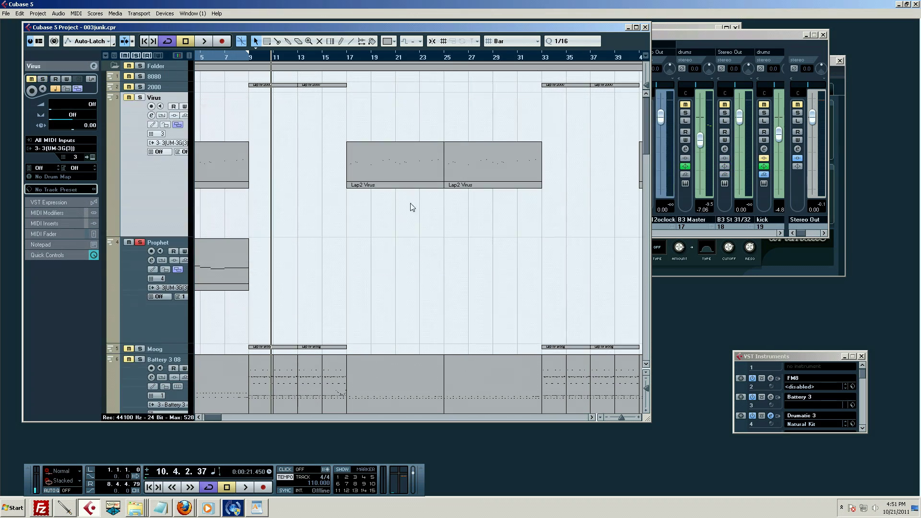
pyautogui.moveTo(432, 124); pyautogui.dragTo(463, 225)
pyautogui.click(437, 123)
# Zoom out to the entire project, then return the playback position to the start.
pyautogui.moveTo(271, 58); pyautogui.dragTo(394, 124)
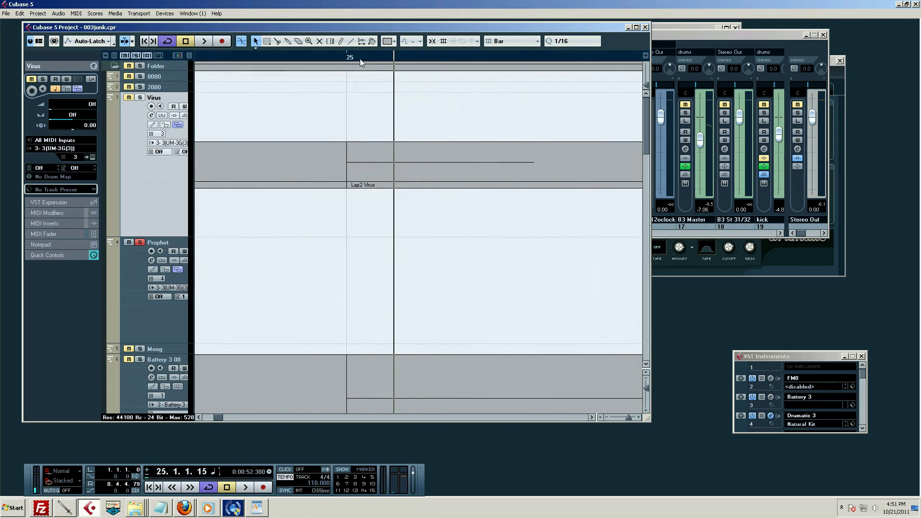
pyautogui.moveTo(366, 57); pyautogui.dragTo(207, 52)
pyautogui.moveTo(336, 58); pyautogui.dragTo(324, 16)
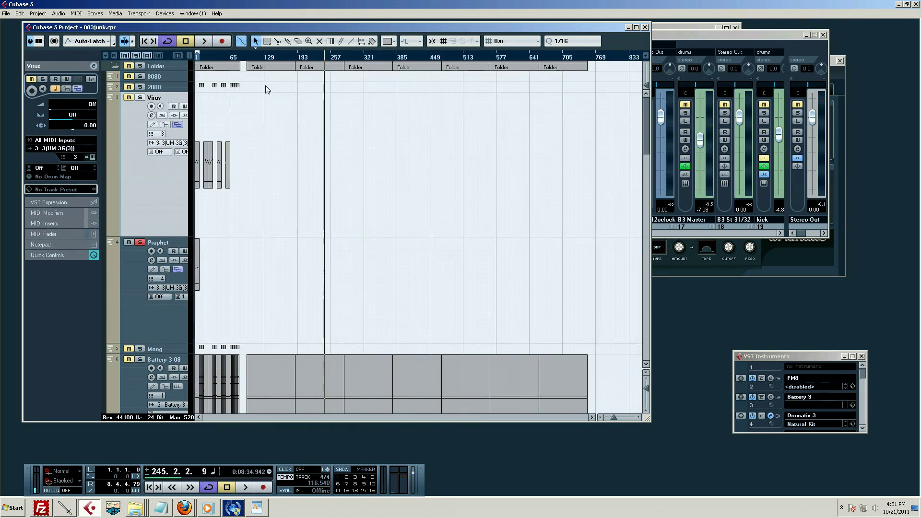
pyautogui.click(322, 56)
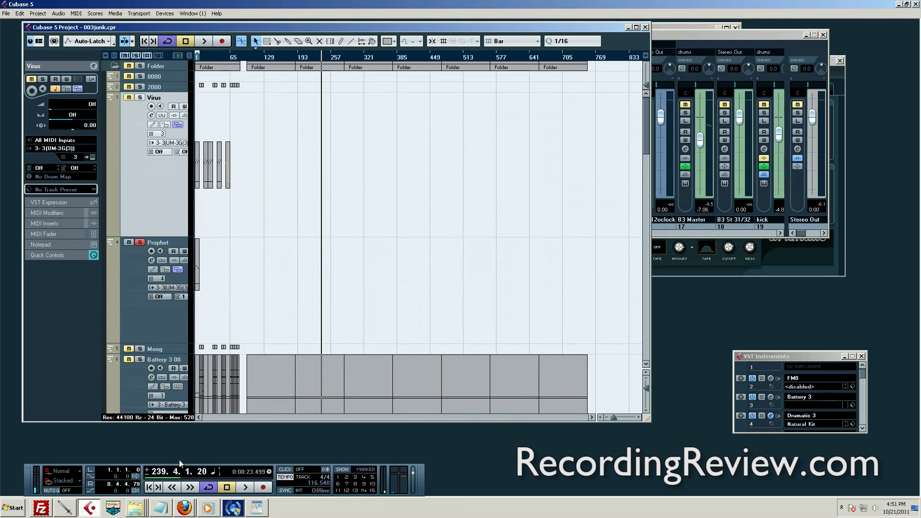
pyautogui.click(308, 56)
pyautogui.press('Home')
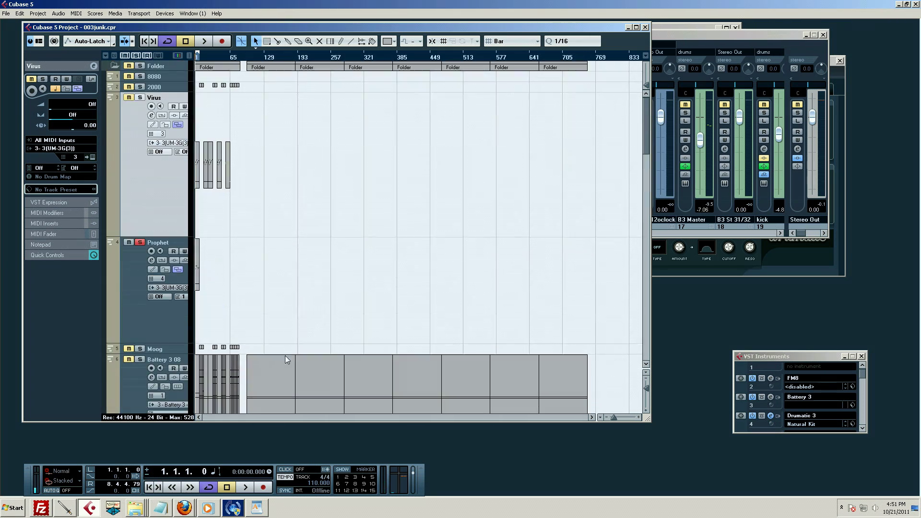
# Marquee over the seven repeated Folder parts, deselect them, and zoom in on the project start.
pyautogui.press('5')
pyautogui.moveTo(264, 100); pyautogui.dragTo(554, 60)
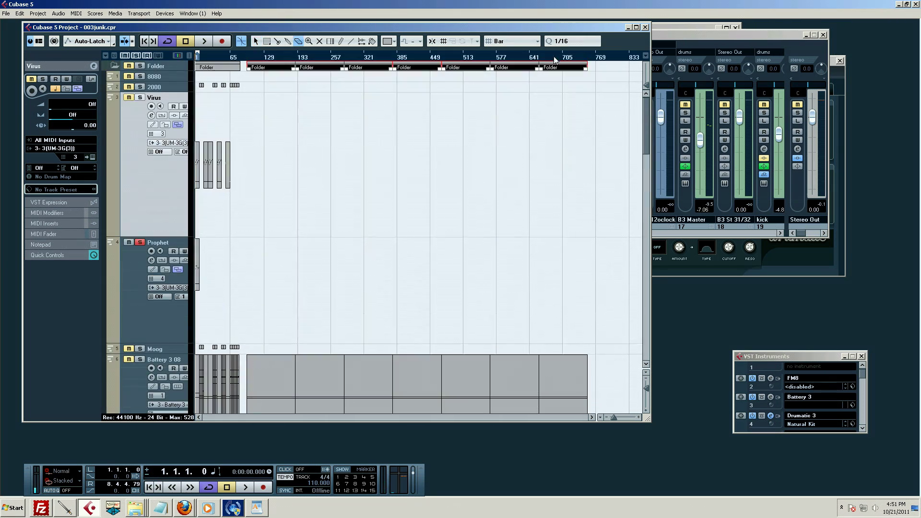
pyautogui.press('1')
pyautogui.click(221, 58)
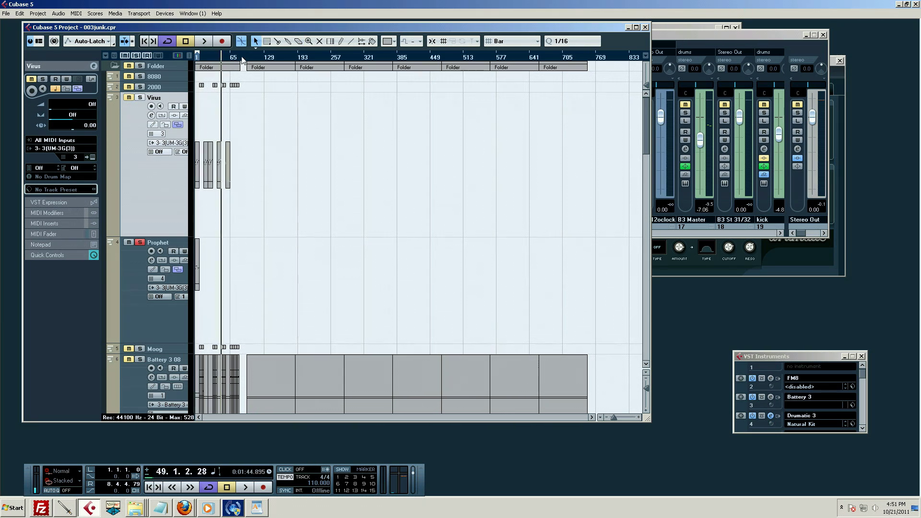
pyautogui.moveTo(214, 58); pyautogui.dragTo(154, 60)
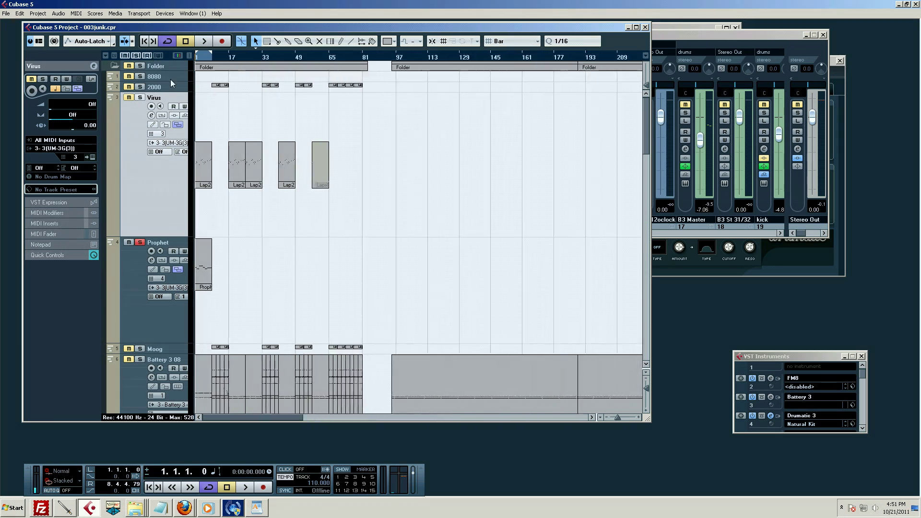
pyautogui.moveTo(217, 56); pyautogui.dragTo(271, 182)
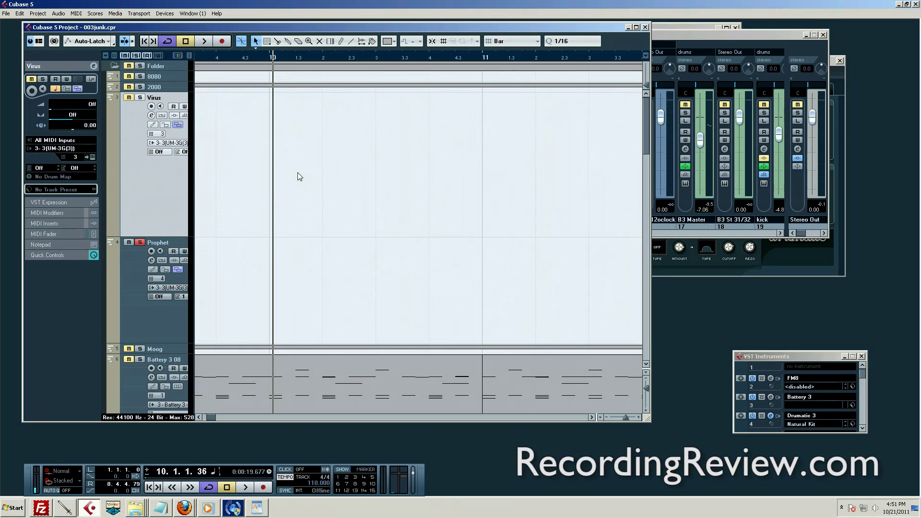
pyautogui.scroll(-10, 298, 170)
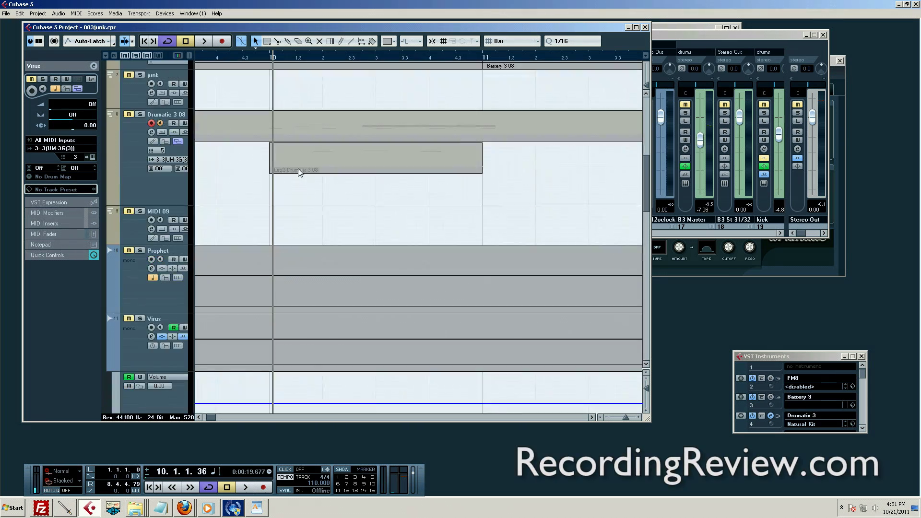
pyautogui.scroll(-10, 299, 168)
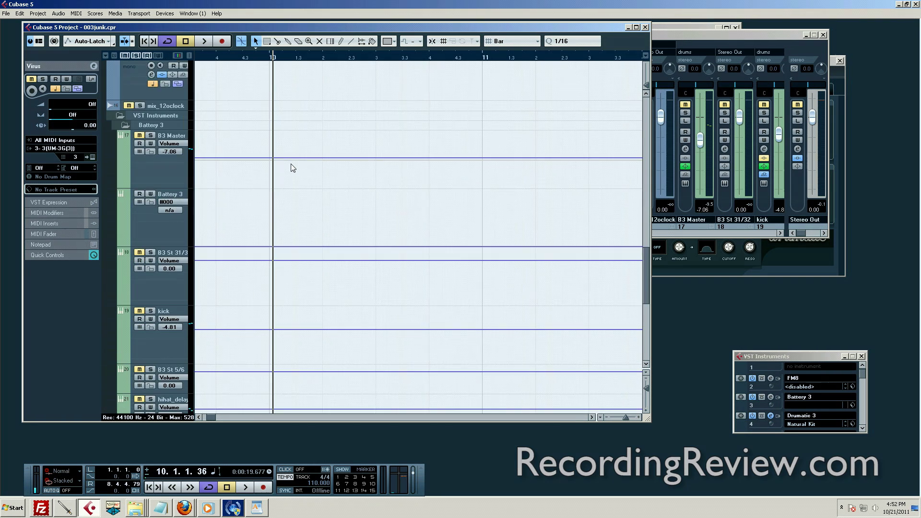
pyautogui.scroll(15, 282, 169)
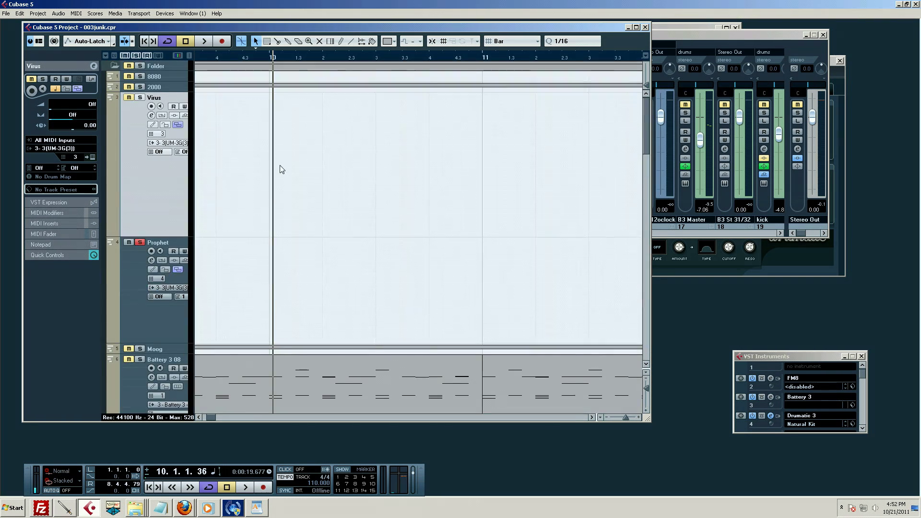
pyautogui.moveTo(271, 59); pyautogui.dragTo(240, 102)
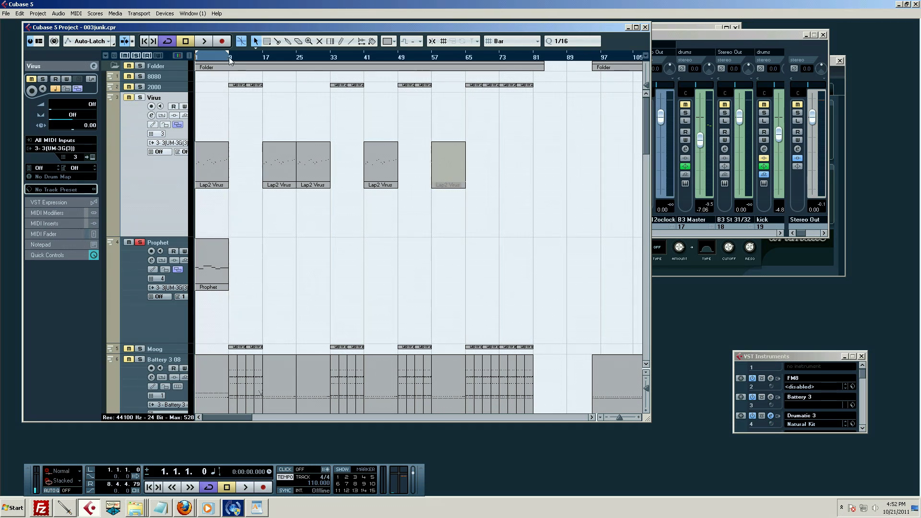
# Zoom around bars 17–41 and set both locators just before bar 41.
pyautogui.moveTo(232, 60); pyautogui.dragTo(235, 79)
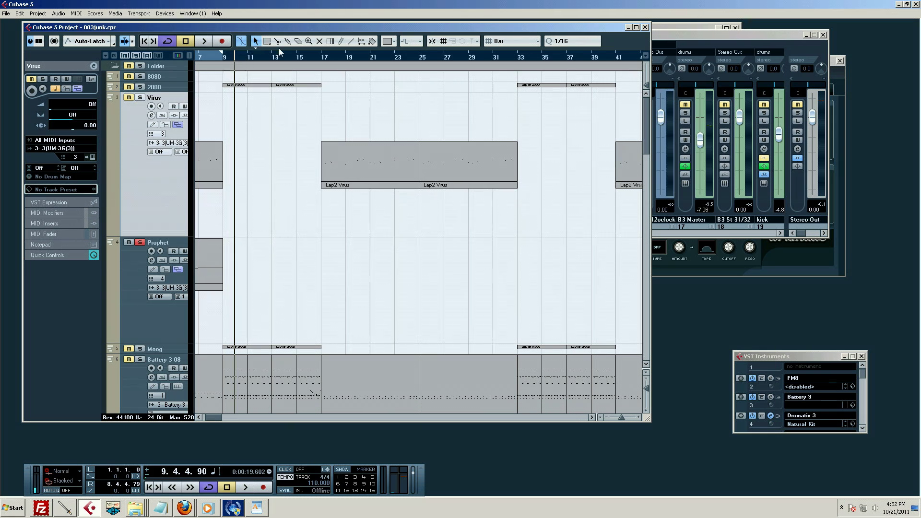
pyautogui.click(314, 58)
pyautogui.press('h')
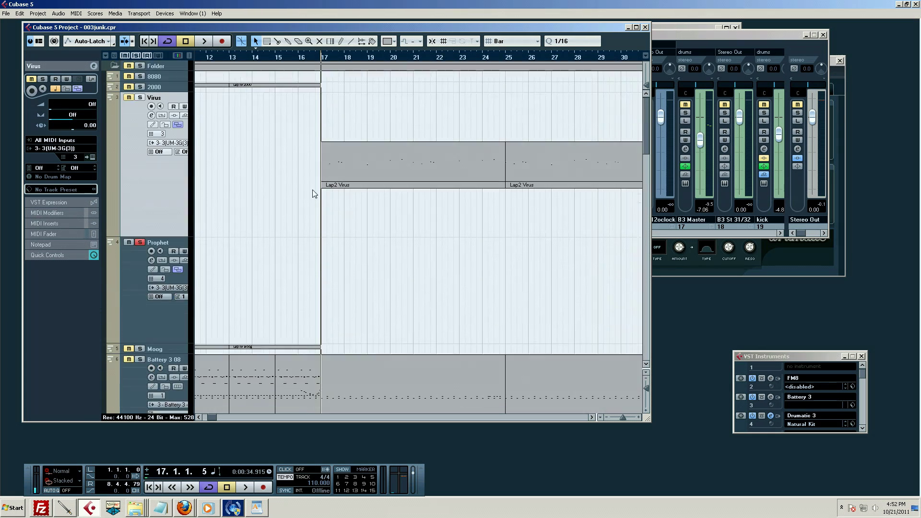
pyautogui.click(324, 54)
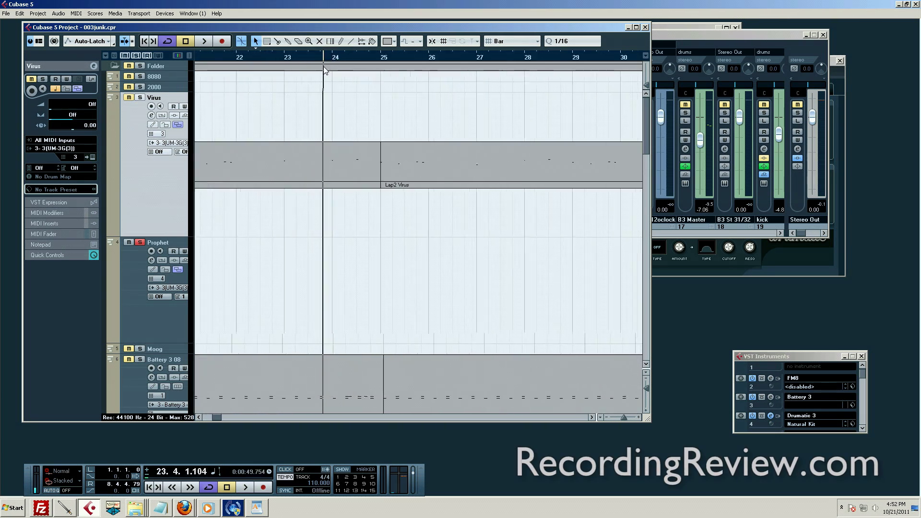
pyautogui.press('g')
pyautogui.press('g')
pyautogui.click(346, 57)
pyautogui.press('g')
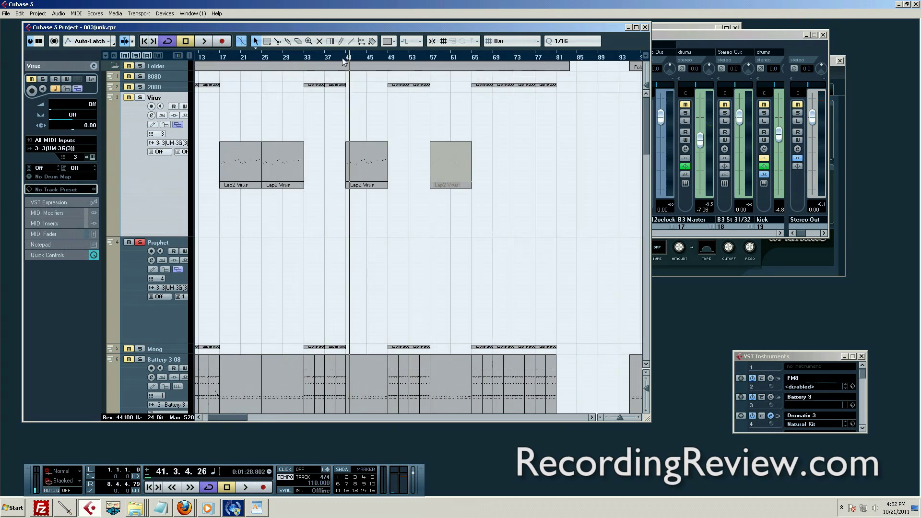
pyautogui.click(342, 53)
# Zoom out over the whole arrangement (bars 1–209) and place the song position at bar 53.
pyautogui.press('g')
pyautogui.press('g')
pyautogui.click(341, 58)
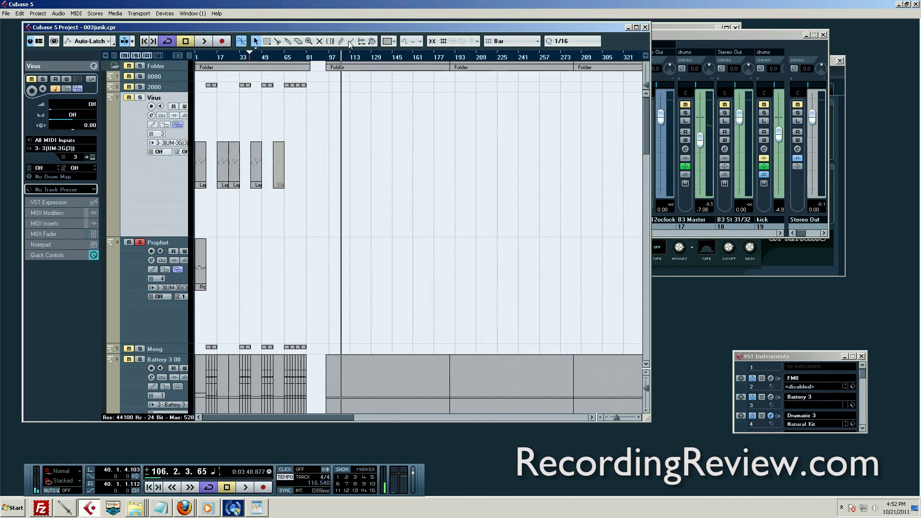
pyautogui.moveTo(289, 55); pyautogui.dragTo(242, 15)
pyautogui.moveTo(263, 50); pyautogui.dragTo(257, 6)
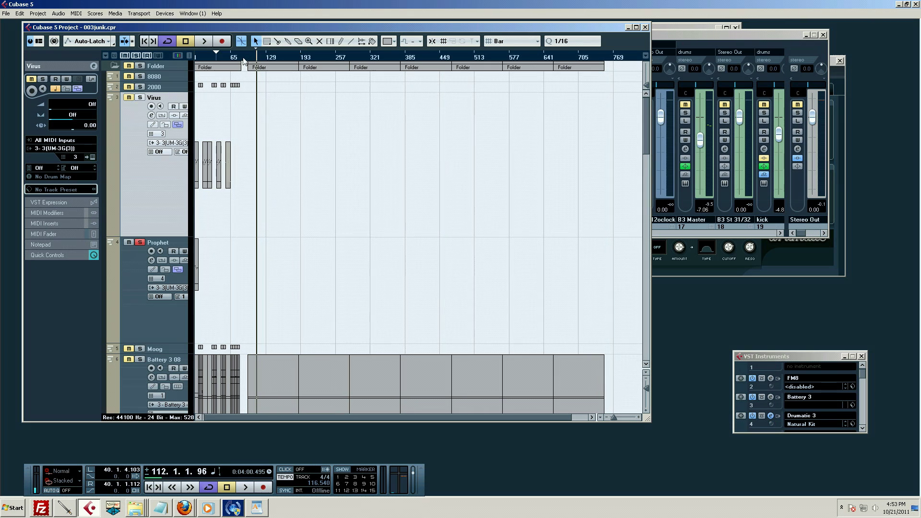
pyautogui.press('Home')
pyautogui.press('h')
pyautogui.press('h')
pyautogui.press('h')
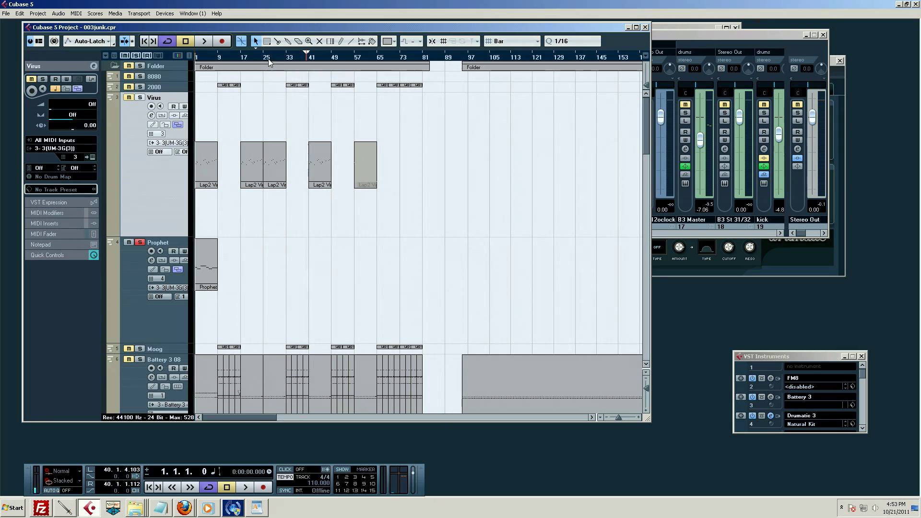
pyautogui.moveTo(269, 58); pyautogui.dragTo(264, 47)
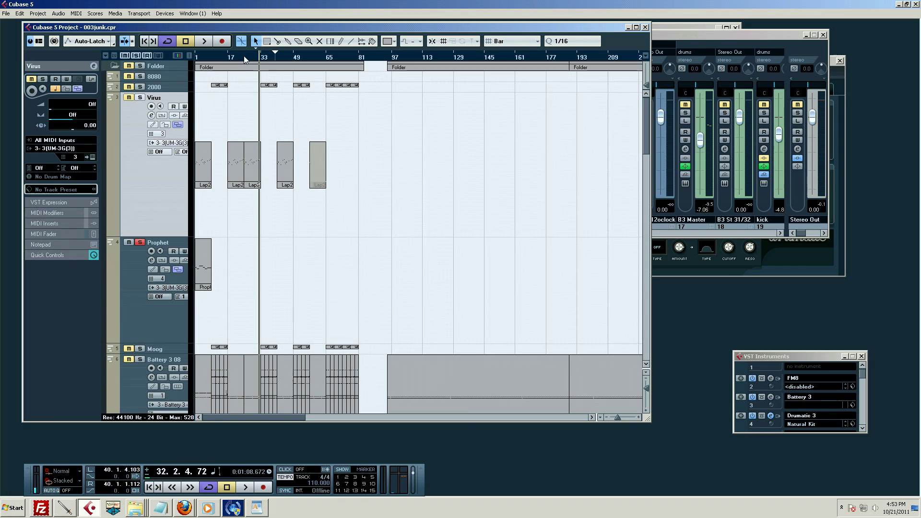
pyautogui.click(304, 56)
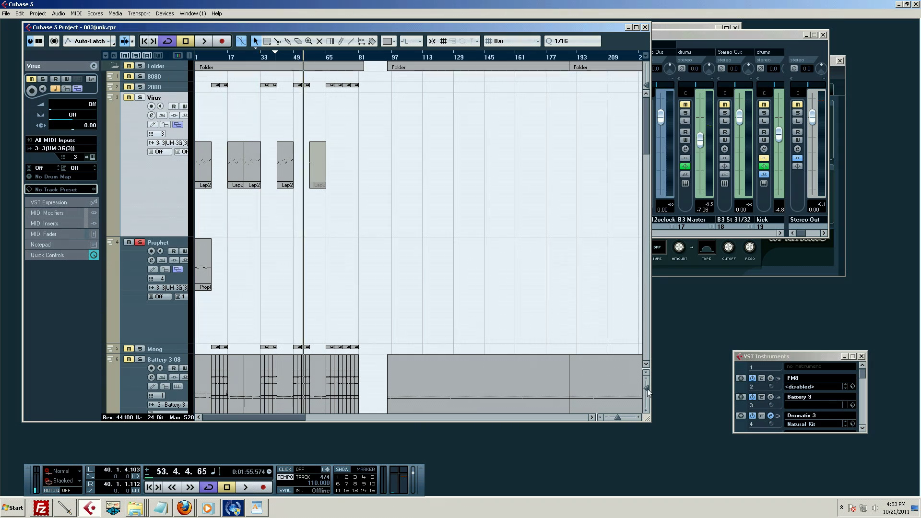
# Shrink track heights with the zoom slider and zoom in closely around bar 53.
pyautogui.moveTo(646, 389); pyautogui.dragTo(649, 385)
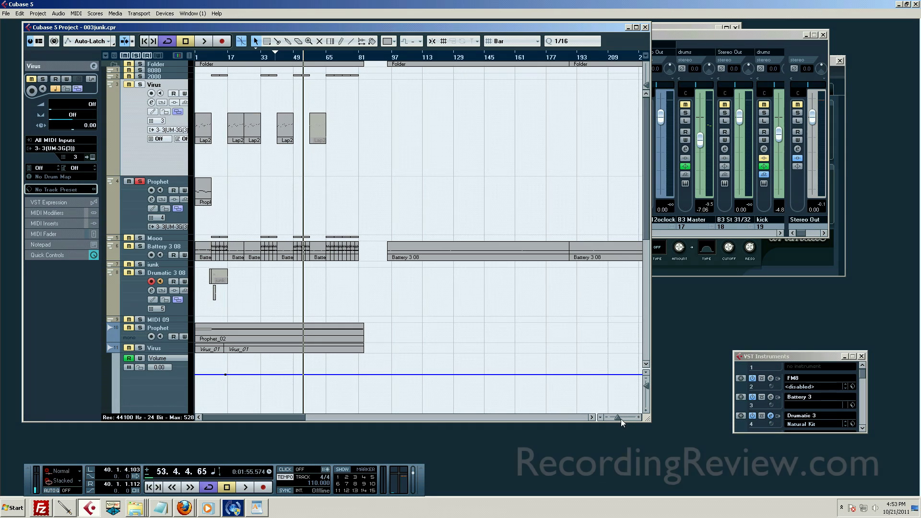
pyautogui.moveTo(620, 419)
pyautogui.mouseDown()
pyautogui.moveTo(630, 418)
pyautogui.moveTo(622, 416)
pyautogui.mouseUp()
pyautogui.moveTo(417, 60); pyautogui.dragTo(374, 87)
pyautogui.scroll(-5, 376, 169)
pyautogui.scroll(5, 376, 170)
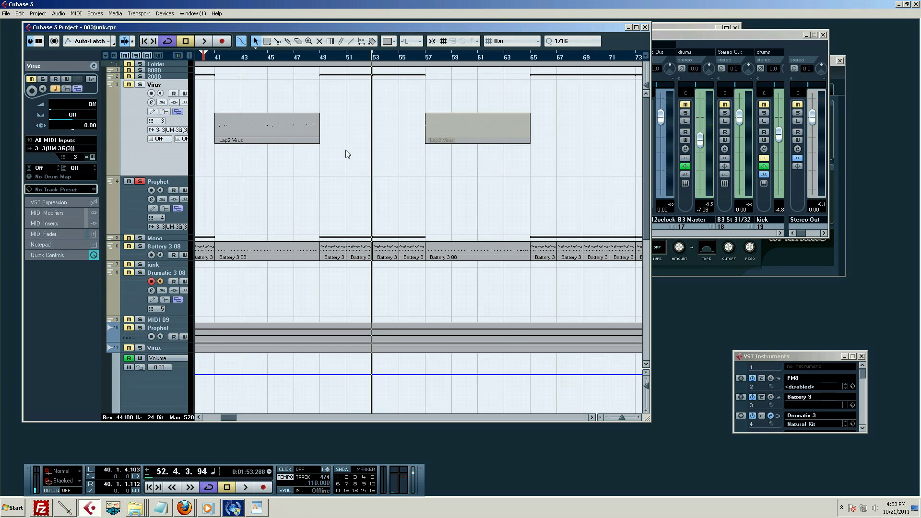
pyautogui.scroll(-5, 194, 191)
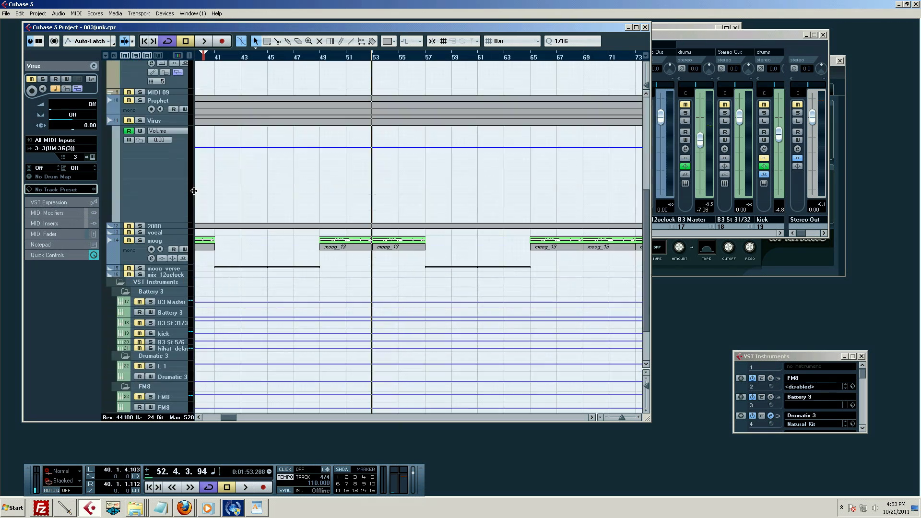
pyautogui.scroll(5, 285, 180)
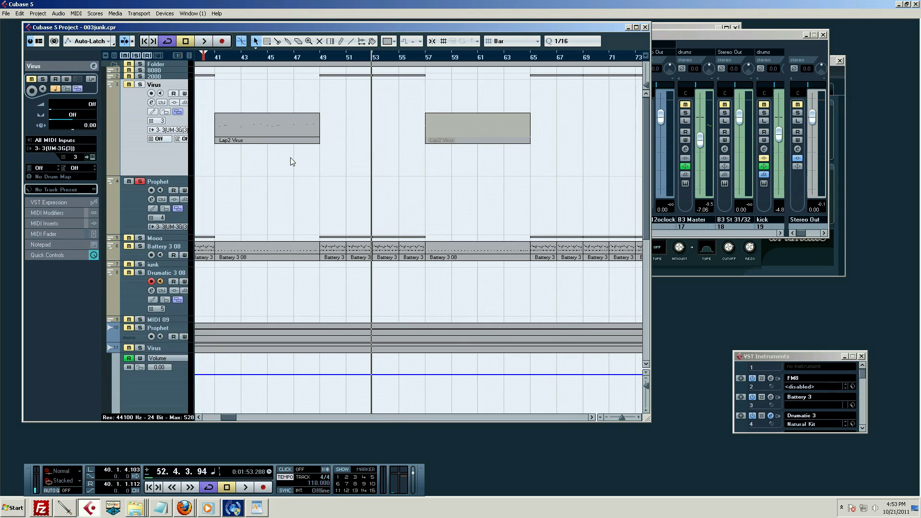
# Shrink all track rows with Shift+G, keep the Virus track at normal height, and enlarge the Folder track.
pyautogui.hotkey('shift', 'g')
pyautogui.hotkey('shift', 'g')
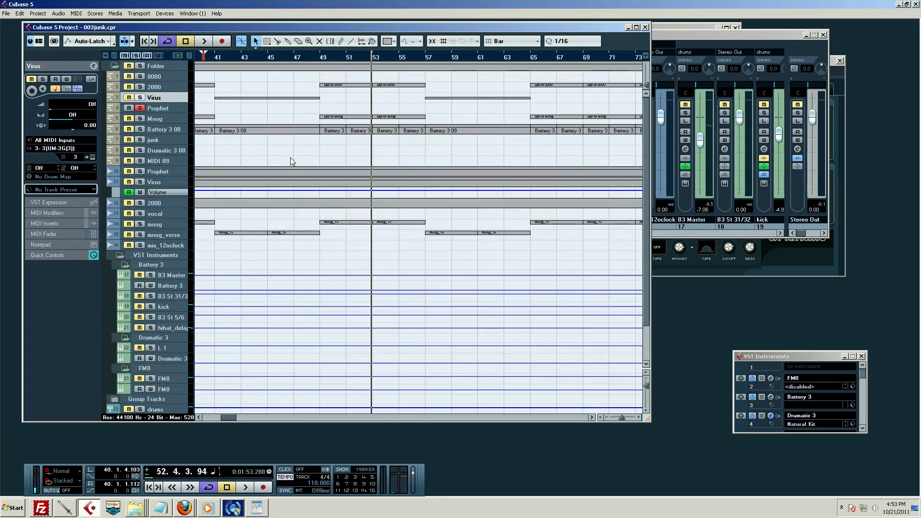
pyautogui.hotkey('shift', 'g')
pyautogui.hotkey('shift', 'h')
pyautogui.moveTo(151, 102); pyautogui.dragTo(254, 282)
pyautogui.hotkey('ctrl', 'z')
pyautogui.moveTo(169, 70); pyautogui.dragTo(183, 134)
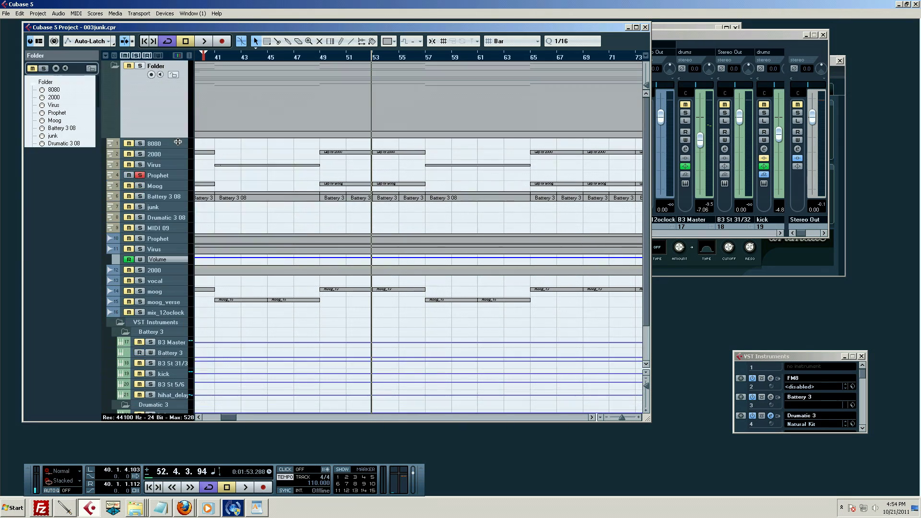
# Turn on bar snapping, collapse the Folder, and move the FX Channels folder into it.
pyautogui.click(433, 41)
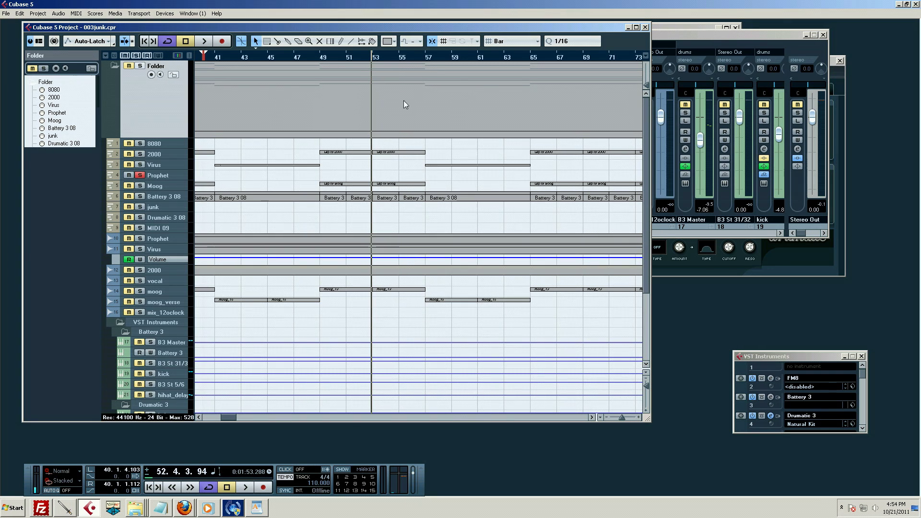
pyautogui.press('3')
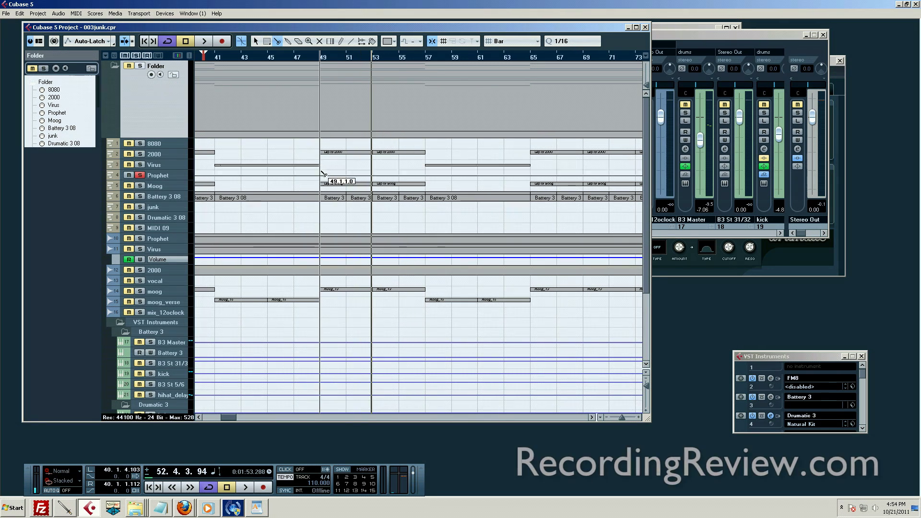
pyautogui.scroll(-3, 348, 196)
pyautogui.scroll(3, 347, 196)
pyautogui.click(113, 68)
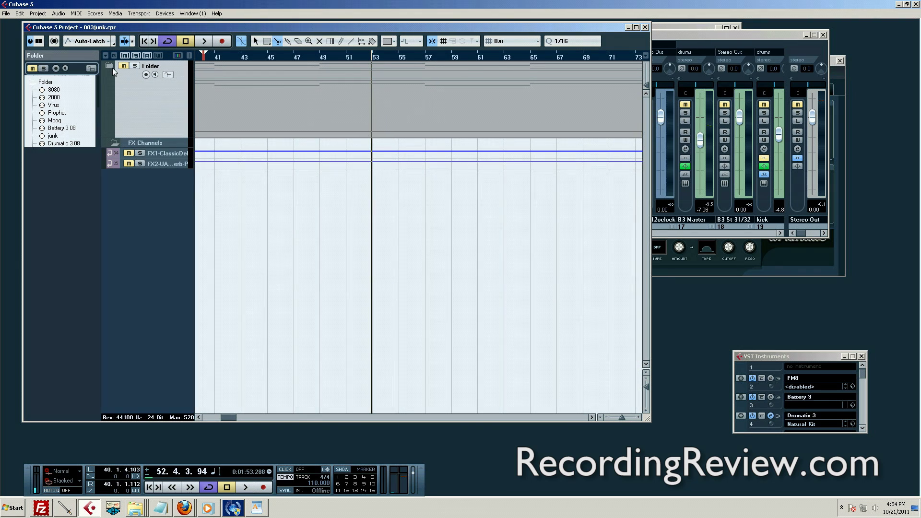
pyautogui.click(140, 144)
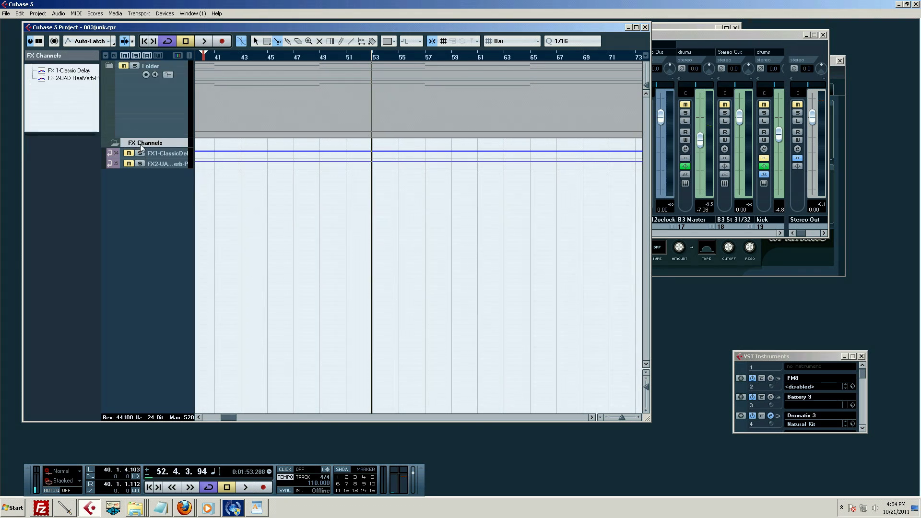
pyautogui.moveTo(142, 125); pyautogui.dragTo(141, 122)
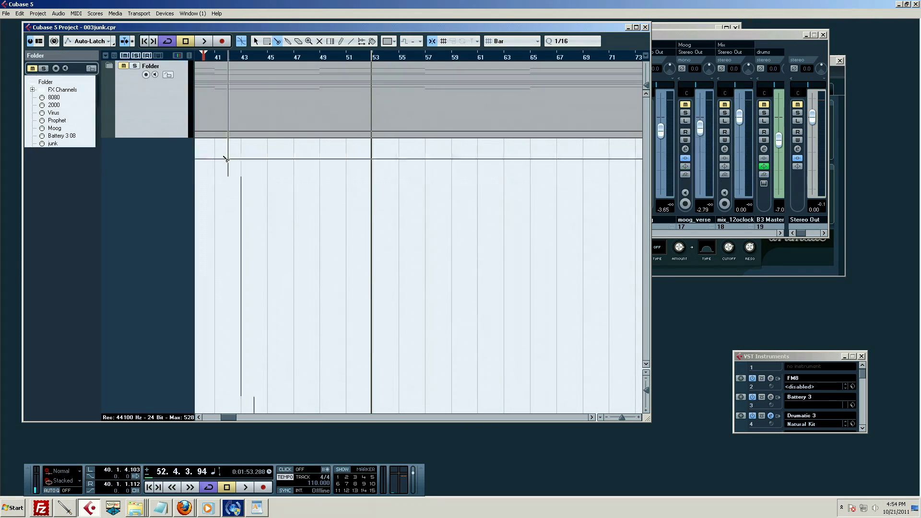
# Try Scissors cuts at bars 51 and 53, then undo them.
pyautogui.click(346, 104)
pyautogui.click(373, 104)
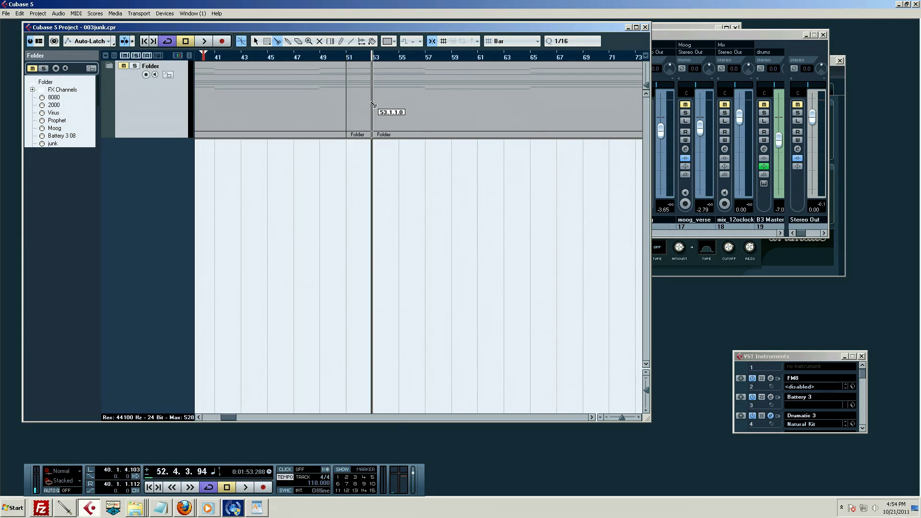
pyautogui.hotkey('ctrl', 'z')
pyautogui.hotkey('ctrl', 'z')
pyautogui.hotkey('ctrl', 'shift', 'z')
pyautogui.hotkey('ctrl', 'z')
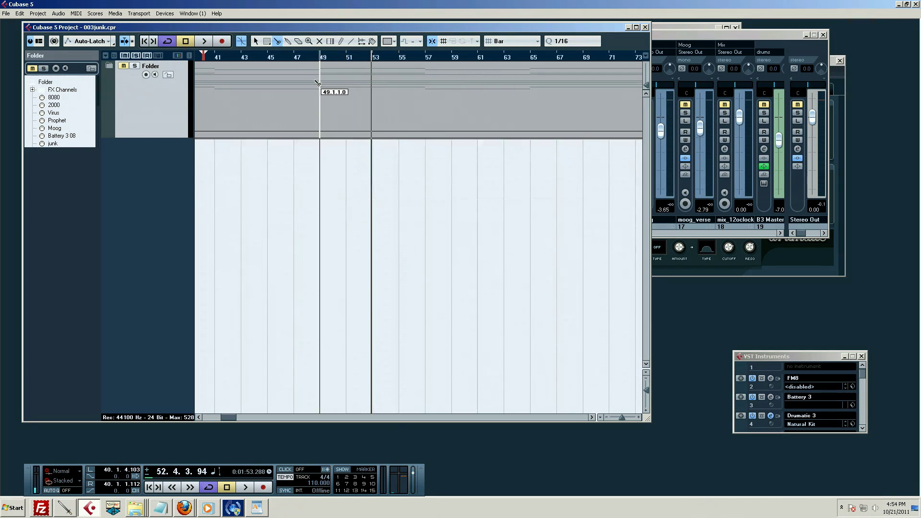
# Cut the folder part at bar 53 and move the later section to start at bar 57.
pyautogui.click(305, 57)
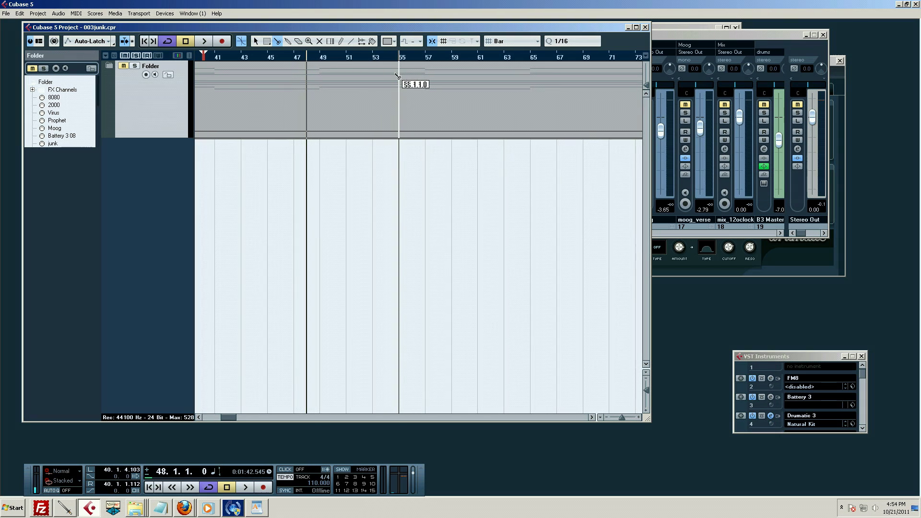
pyautogui.click(373, 88)
pyautogui.click(398, 126)
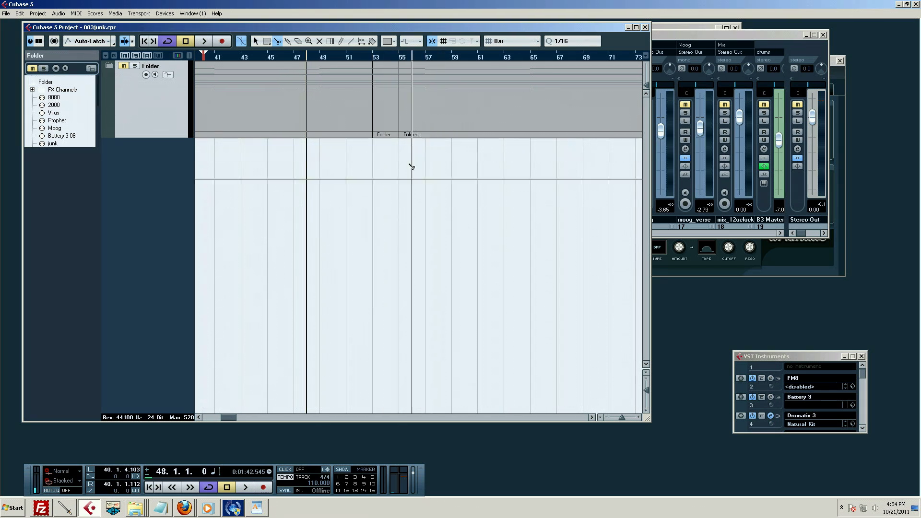
pyautogui.press('1')
pyautogui.hotkey('ctrl', 'z')
pyautogui.click(393, 120)
pyautogui.moveTo(389, 123); pyautogui.dragTo(441, 122)
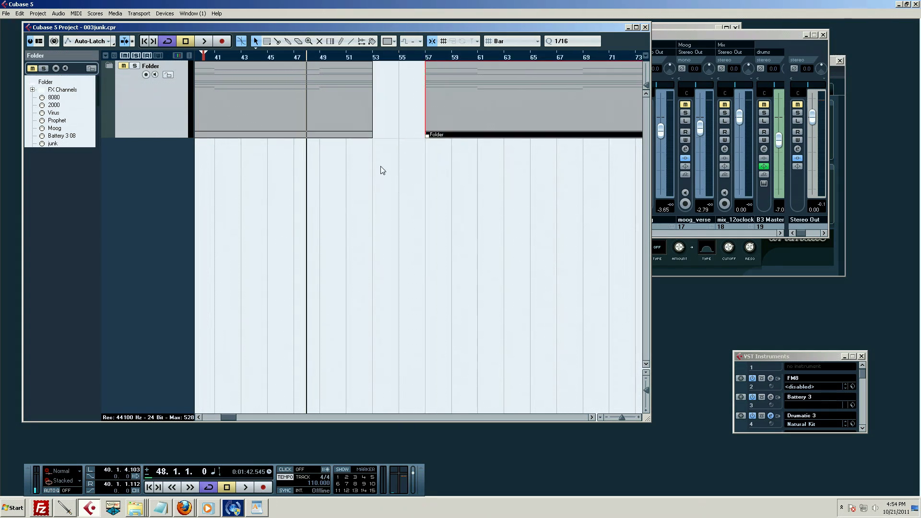
pyautogui.moveTo(388, 62); pyautogui.dragTo(359, 60)
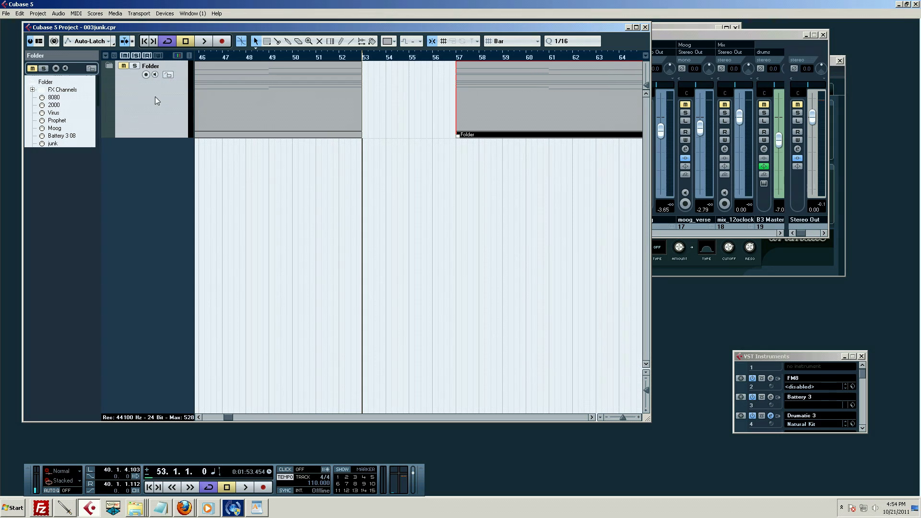
# Cut the expanded Folder at bar 49 and Alt-drag the bars 49–53 part into bars 53–57.
pyautogui.click(108, 67)
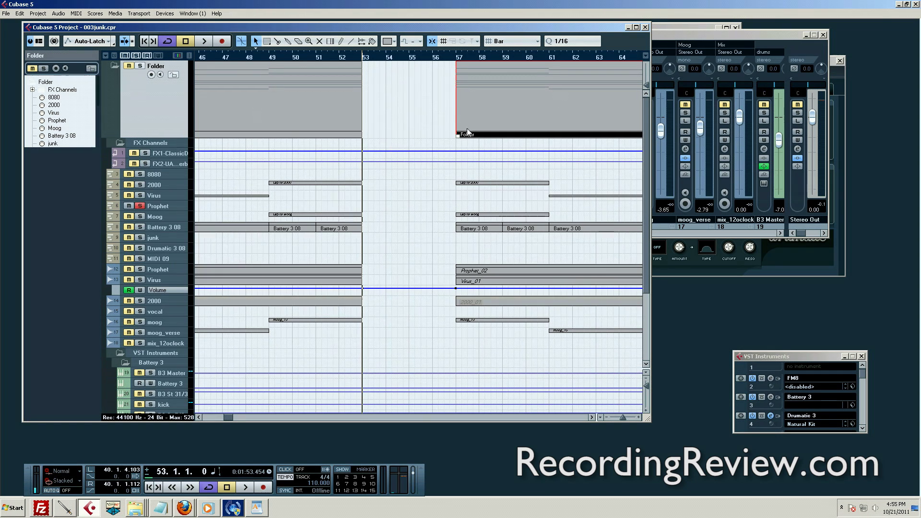
pyautogui.press('3')
pyautogui.click(269, 101)
pyautogui.press('1')
pyautogui.click(297, 88)
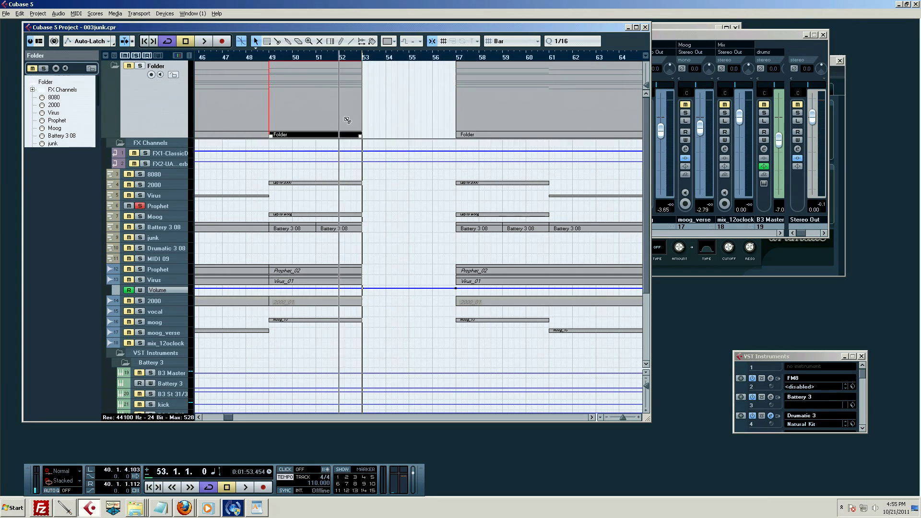
pyautogui.moveTo(324, 117); pyautogui.dragTo(418, 118)
pyautogui.click(257, 61)
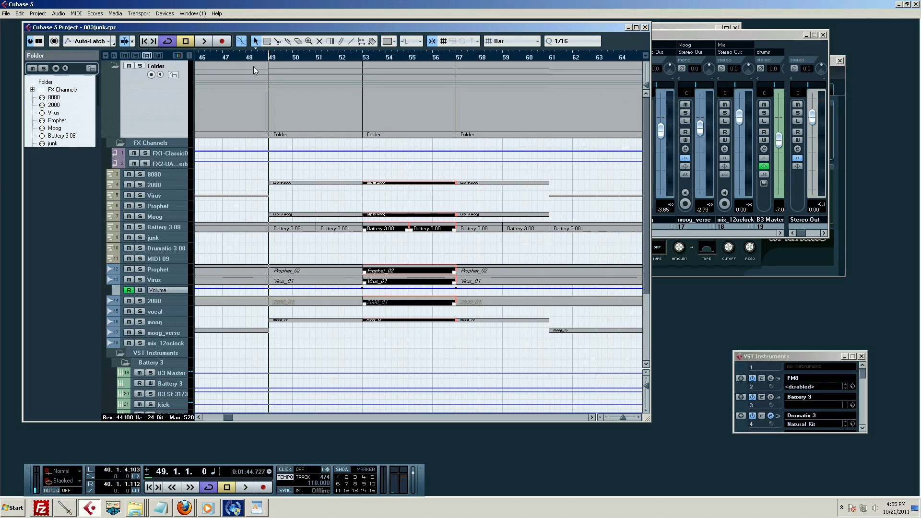
# Play back from bar 49, then collapse the master folder to one lane.
pyautogui.press('space')
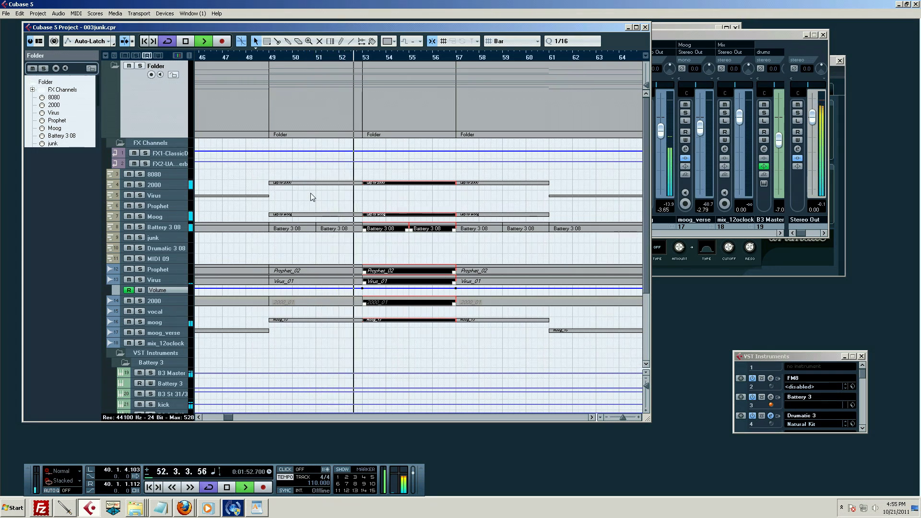
pyautogui.press('space')
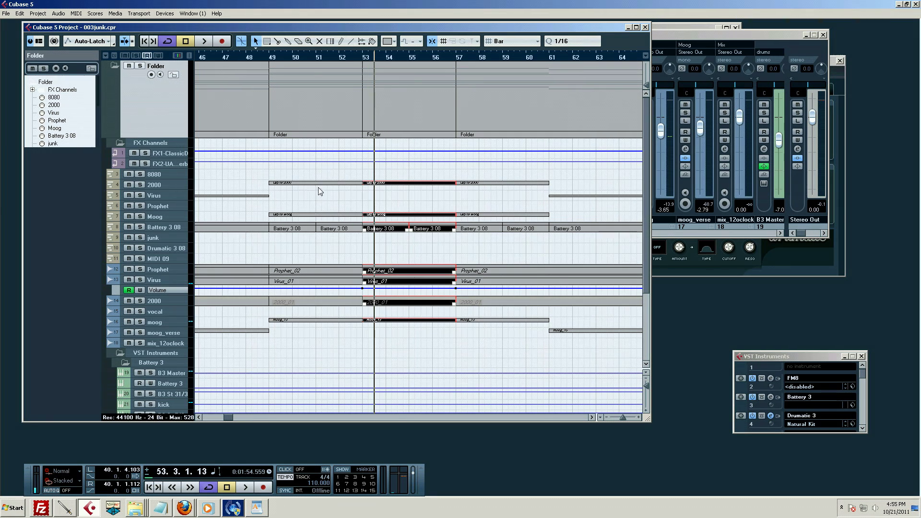
pyautogui.click(116, 66)
# Erase the bars 53–57 Folder part and drag the bar-57 part's start back toward bar 53.
pyautogui.press('5')
pyautogui.click(416, 130)
pyautogui.press('1')
pyautogui.click(456, 136)
pyautogui.moveTo(457, 136); pyautogui.dragTo(368, 136)
# Undo the resize and erase with Ctrl+Z twice, then review Edit > History.
pyautogui.hotkey('ctrl', 'z')
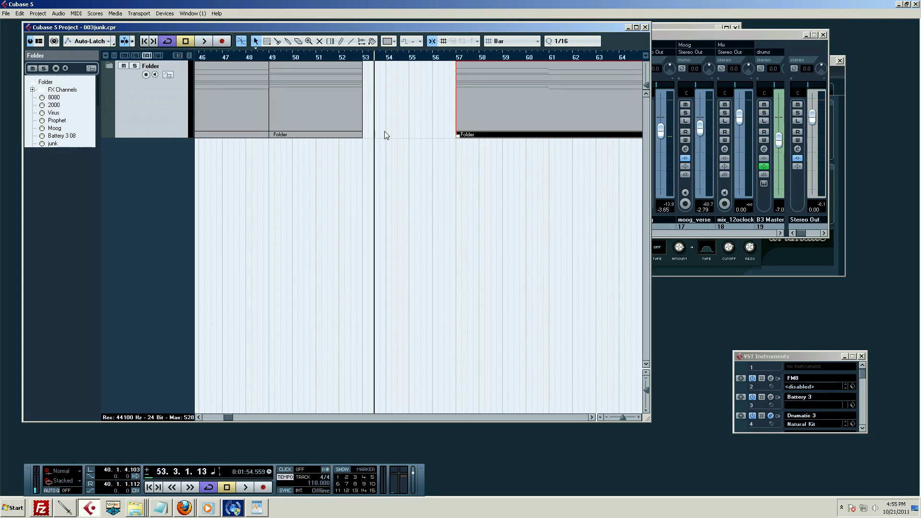
pyautogui.hotkey('ctrl', 'z')
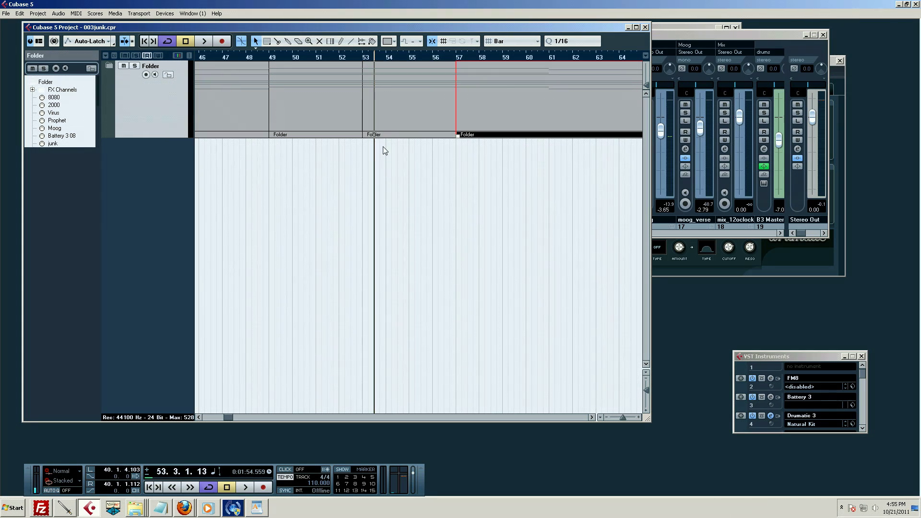
pyautogui.click(19, 13)
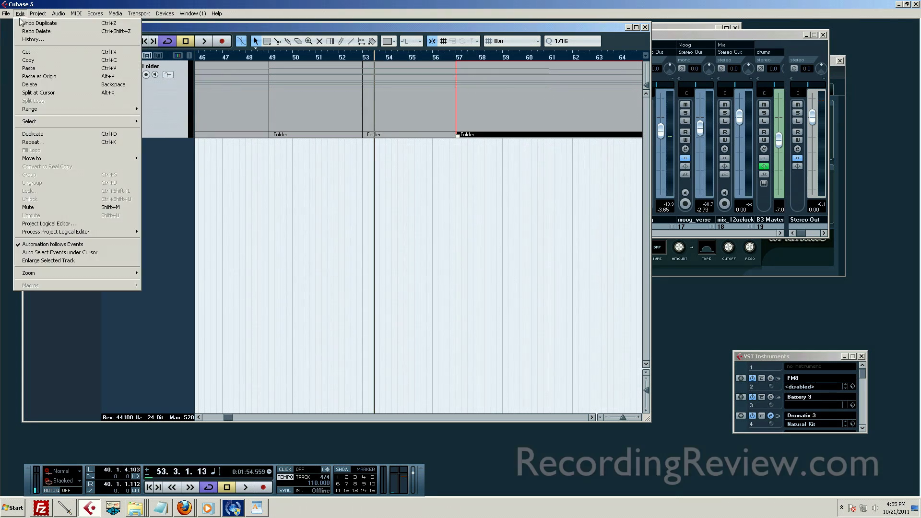
pyautogui.click(32, 39)
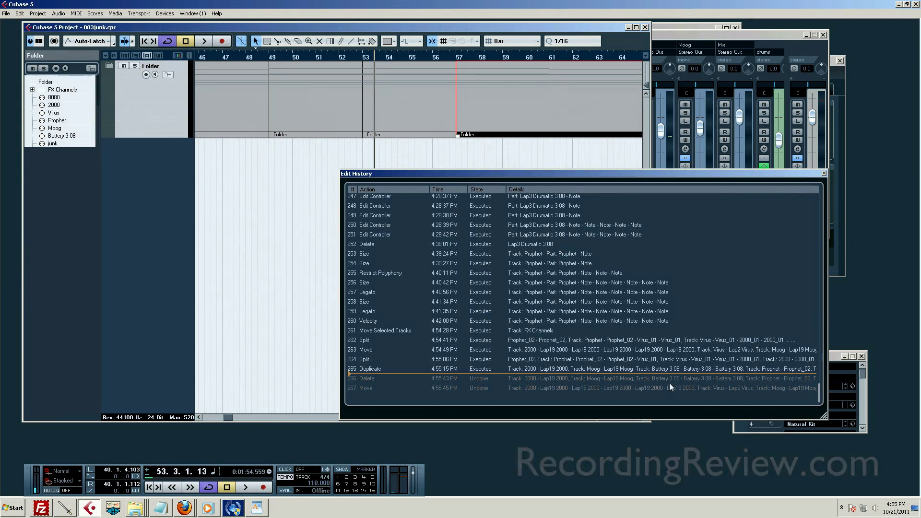
pyautogui.click(824, 174)
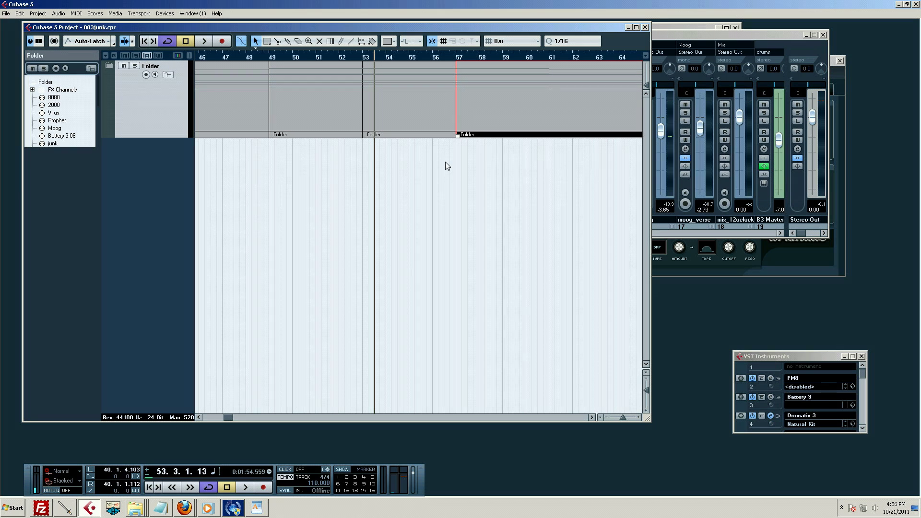
# Erase the bars 53–57 Folder part and move the later part left to begin at bar 53.
pyautogui.click(424, 124)
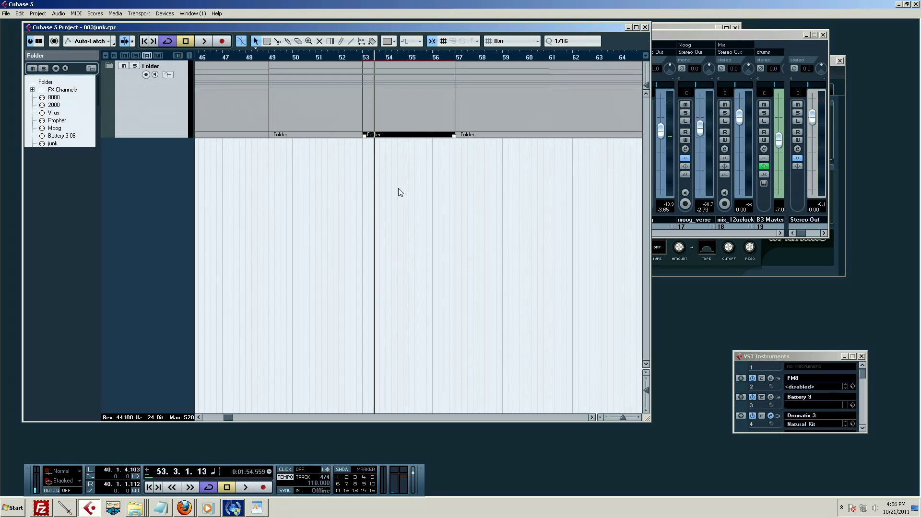
pyautogui.click(409, 179)
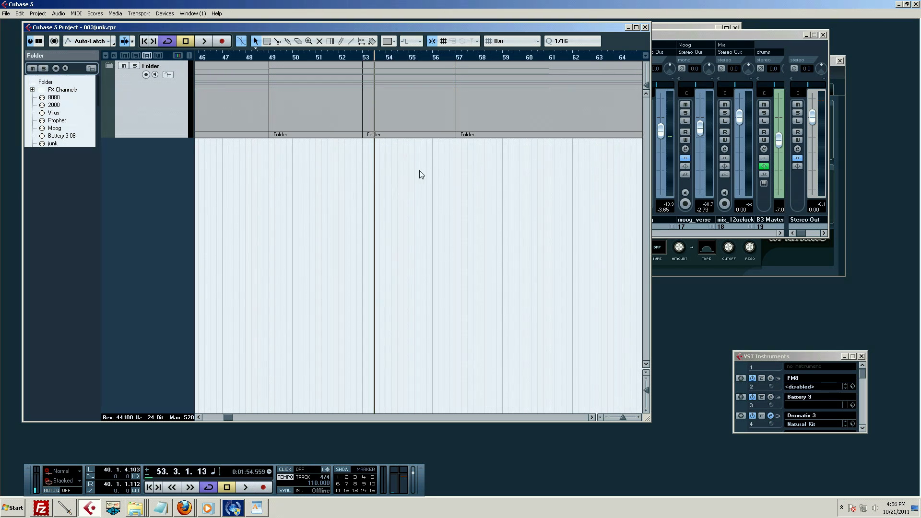
pyautogui.press('5')
pyautogui.click(416, 100)
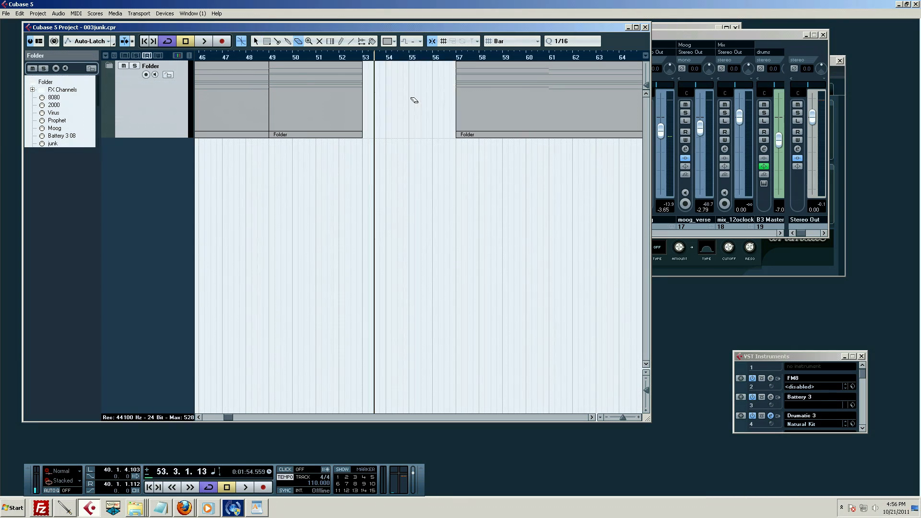
pyautogui.press('1')
pyautogui.moveTo(507, 103); pyautogui.dragTo(413, 101)
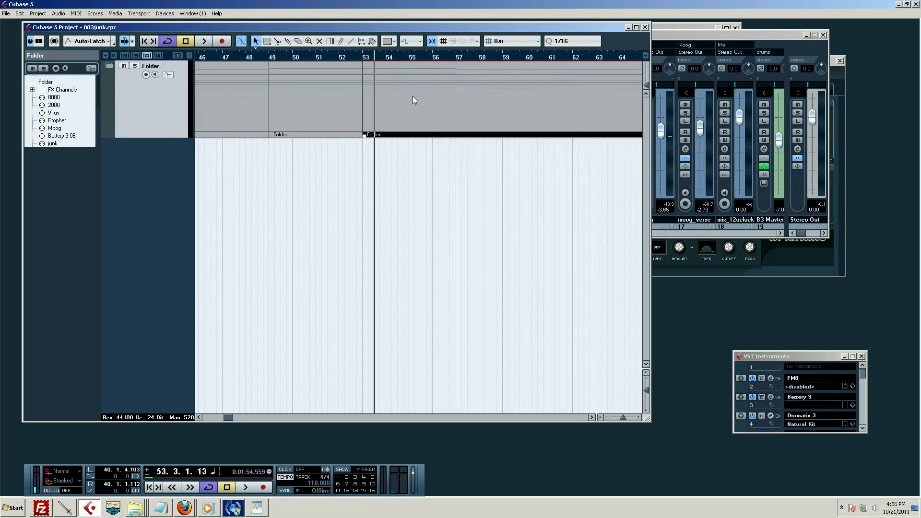
# Glue the Folder parts into one continuous part with the Glue tool.
pyautogui.click(374, 191)
pyautogui.press('4')
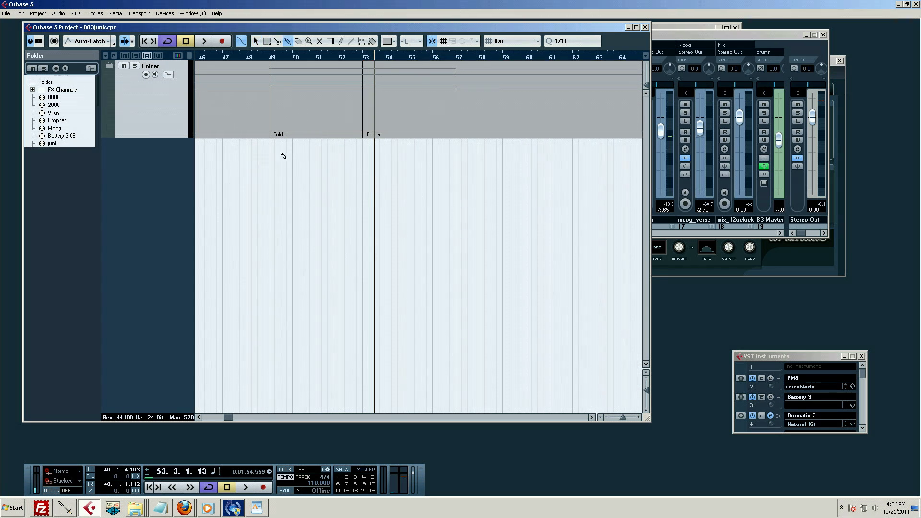
pyautogui.click(285, 126)
pyautogui.press('1')
pyautogui.click(302, 101)
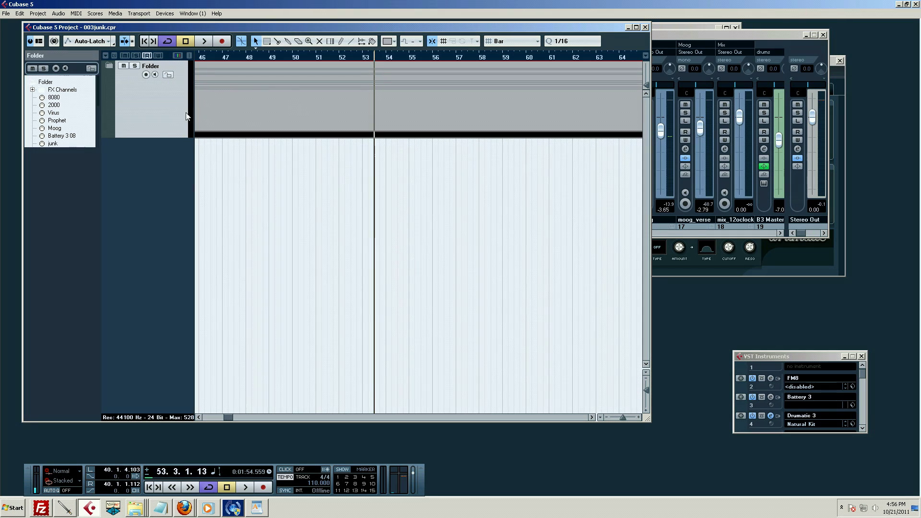
# Expand the master folder and select the Prophet track to show its controls.
pyautogui.click(109, 65)
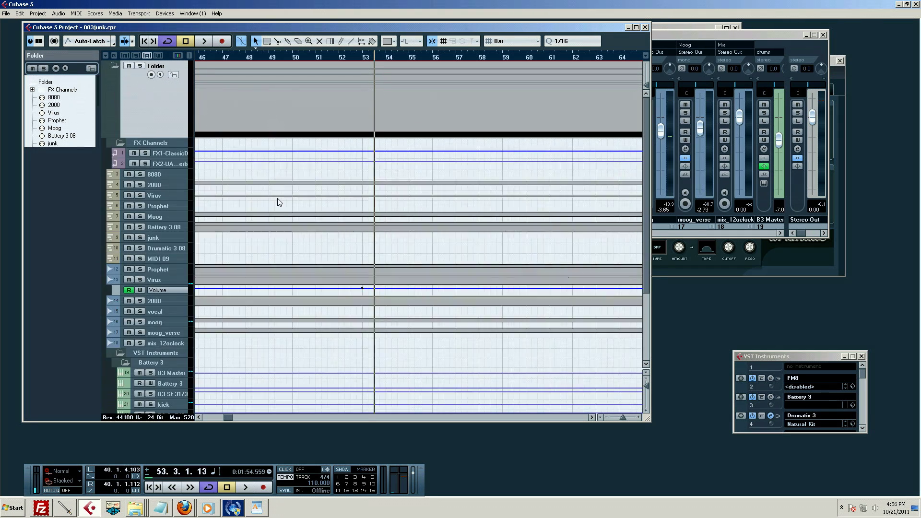
pyautogui.scroll(-2, 359, 140)
pyautogui.scroll(2, 366, 136)
pyautogui.scroll(-3, 366, 134)
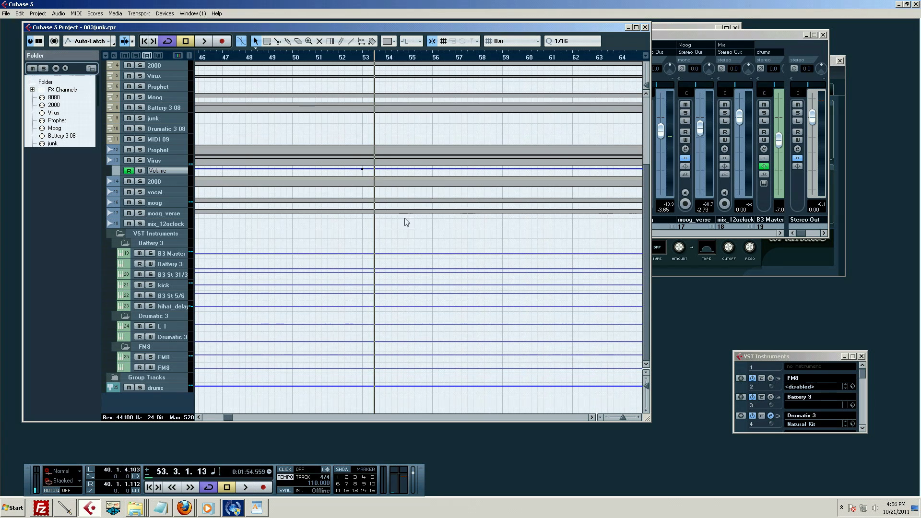
pyautogui.scroll(3, 402, 233)
pyautogui.scroll(-1, 384, 233)
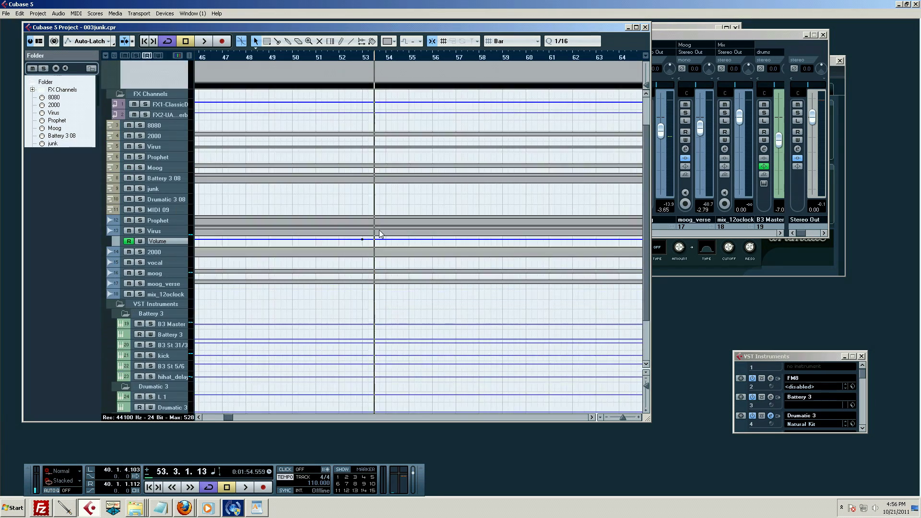
pyautogui.click(178, 224)
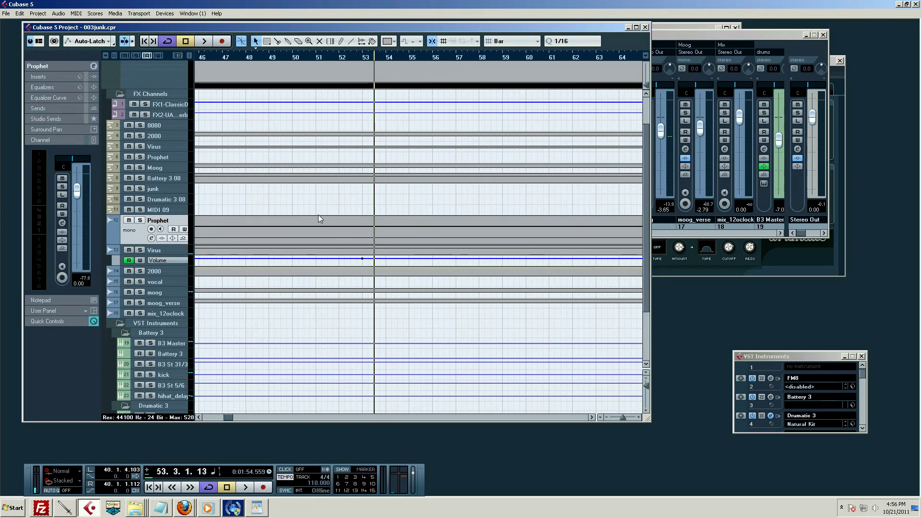
pyautogui.scroll(1, 316, 214)
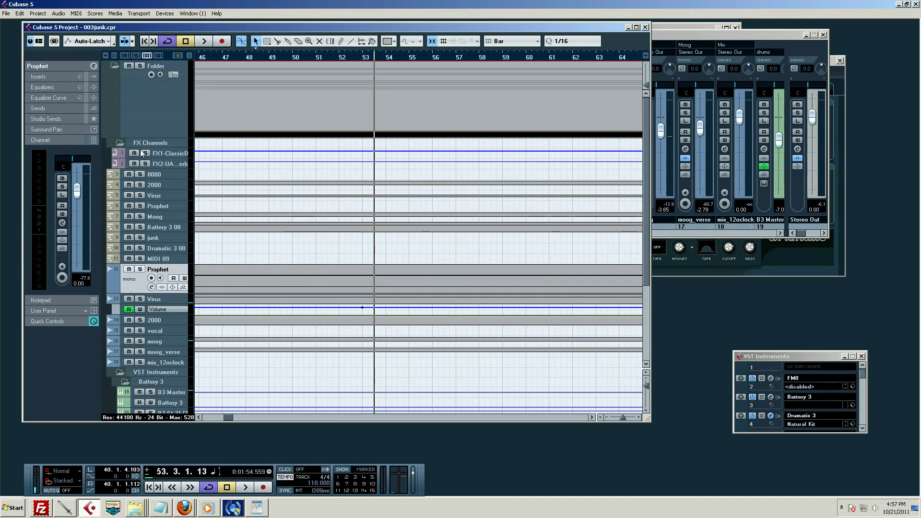
# Select the Folder track and toggle it closed and open, leaving it expanded.
pyautogui.click(143, 108)
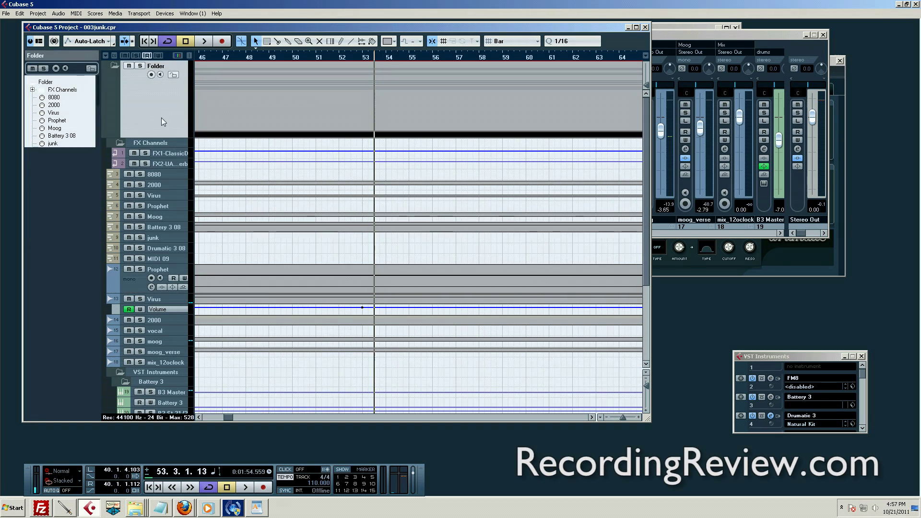
pyautogui.click(116, 65)
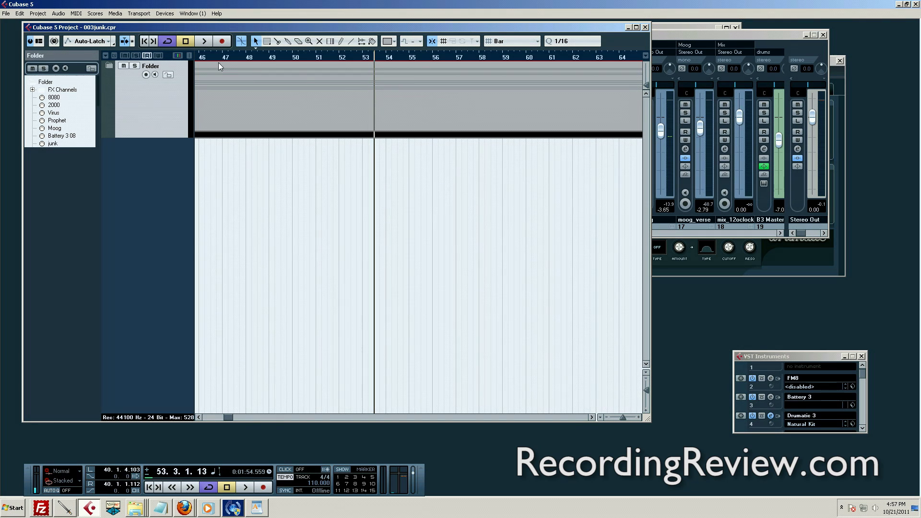
pyautogui.click(108, 66)
pyautogui.click(114, 67)
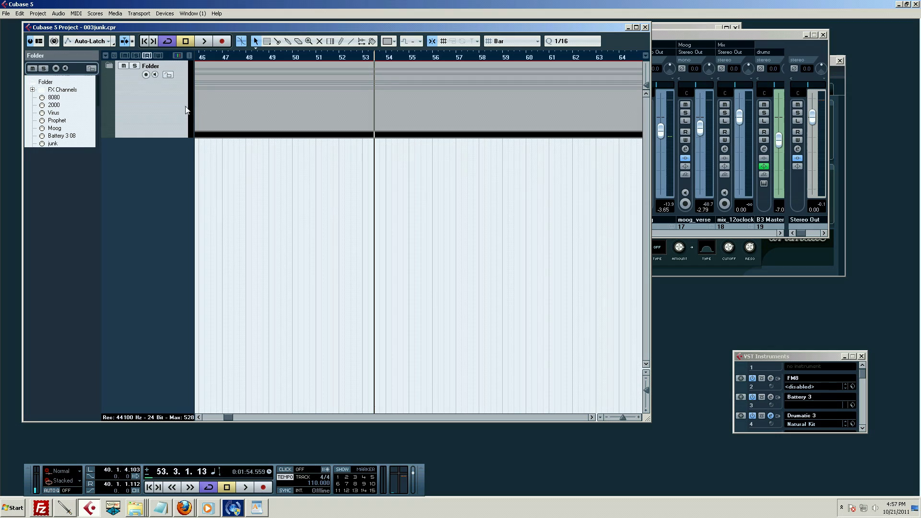
pyautogui.click(115, 67)
pyautogui.scroll(-3, 117, 91)
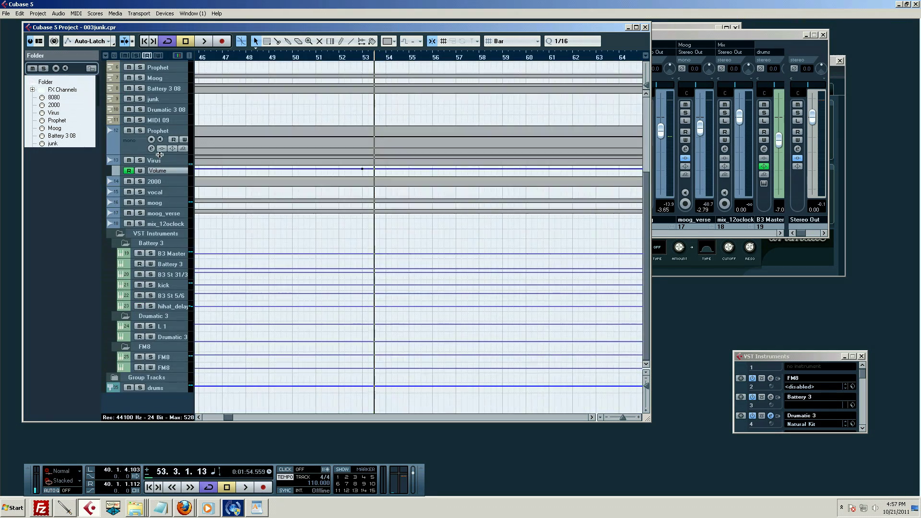
# Switch the Prophet track's lane display to Lanes Fixed, then collapse the master Folder track.
pyautogui.click(160, 154)
pyautogui.click(178, 158)
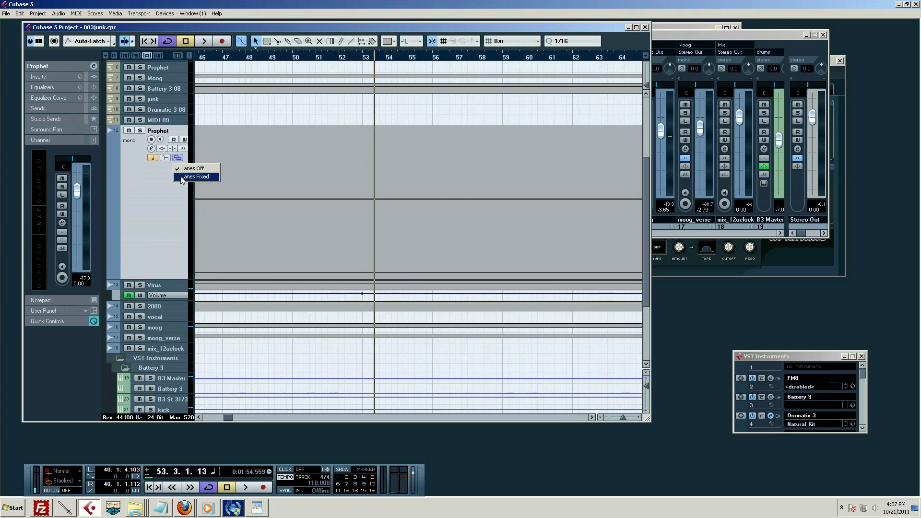
pyautogui.click(192, 177)
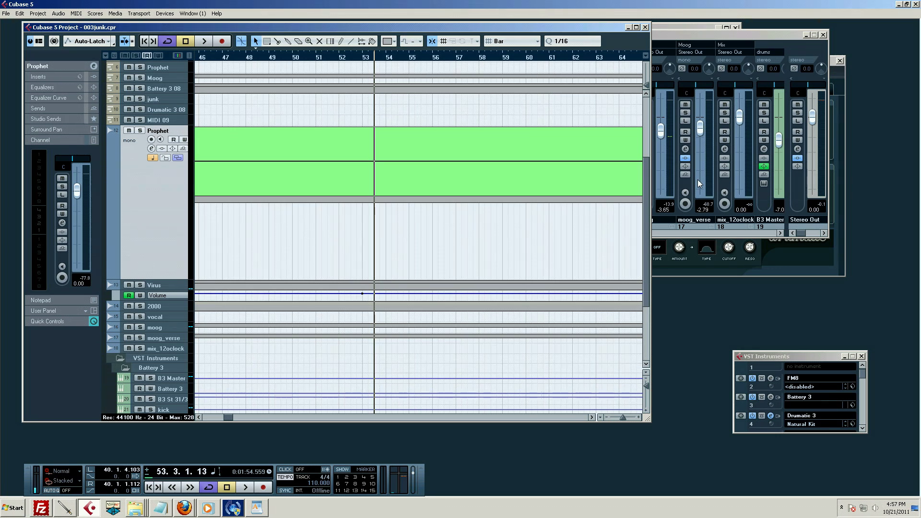
pyautogui.scroll(5, 557, 149)
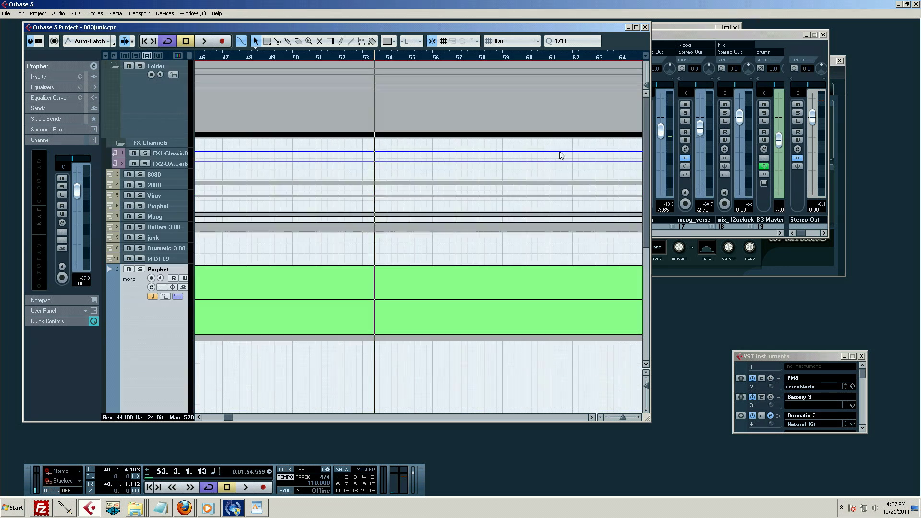
pyautogui.click(114, 65)
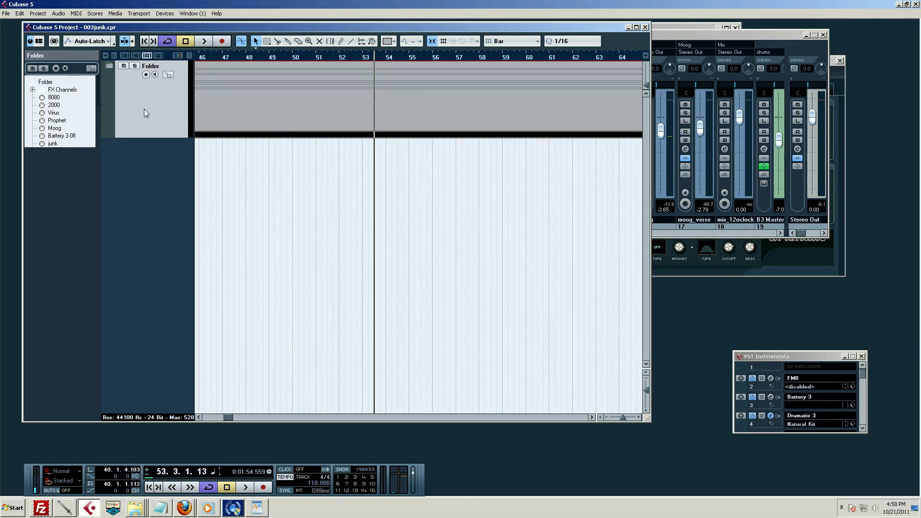
# Reopen the master Folder to show its tracks, then zoom out to view the whole arrangement from bar 1.
pyautogui.click(109, 67)
pyautogui.scroll(-5, 538, 312)
pyautogui.scroll(5, 530, 313)
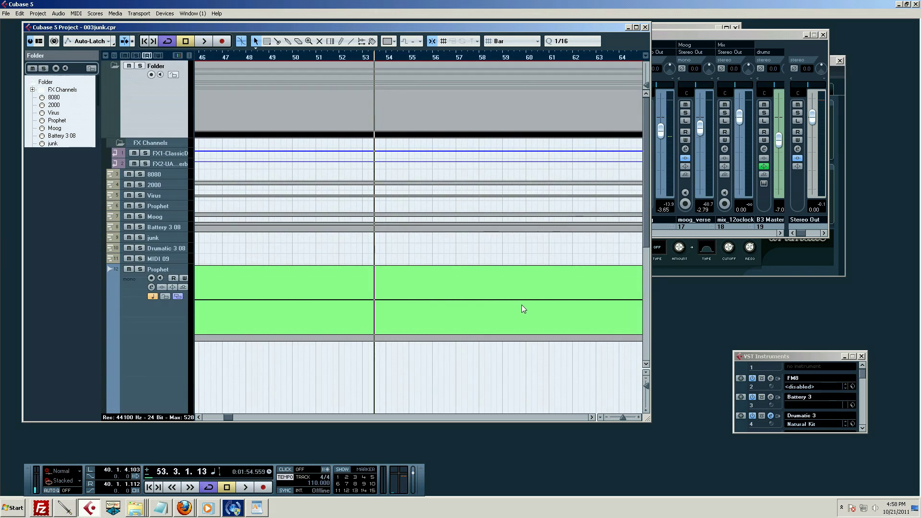
pyautogui.press('h')
pyautogui.press('h')
pyautogui.moveTo(376, 58); pyautogui.dragTo(200, 102)
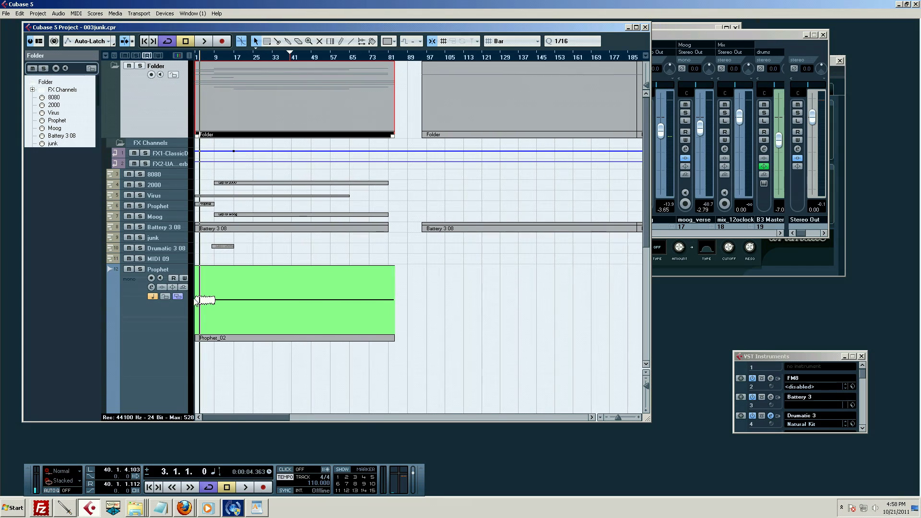